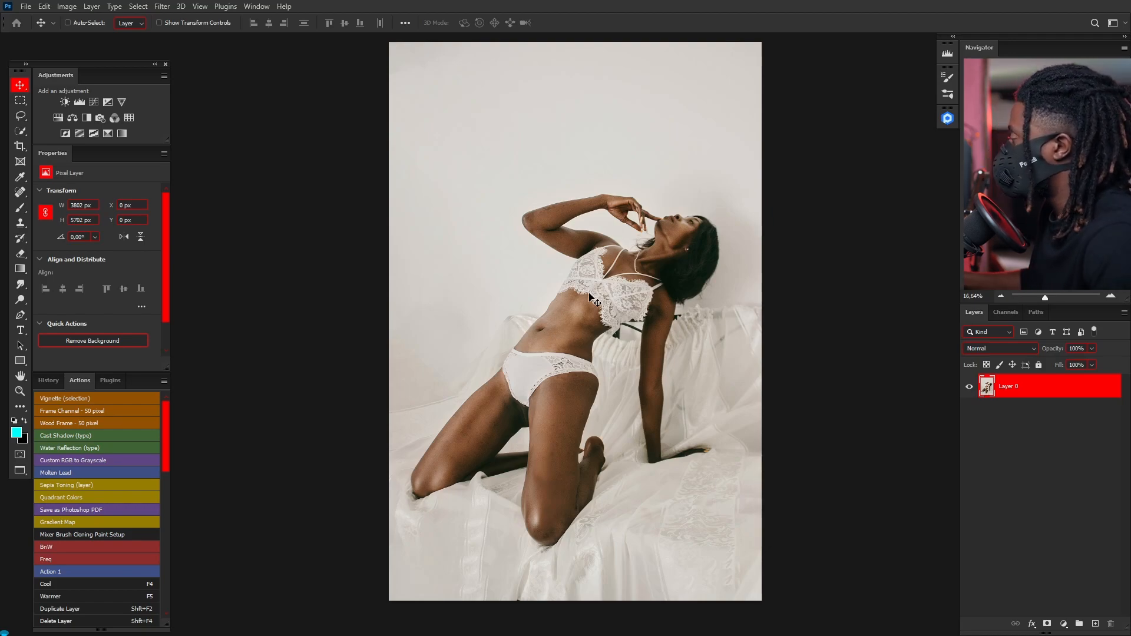
- Duplicate Layer 0 of the white-bed portrait and convert the copy to a smart object
key(ctrl+j)
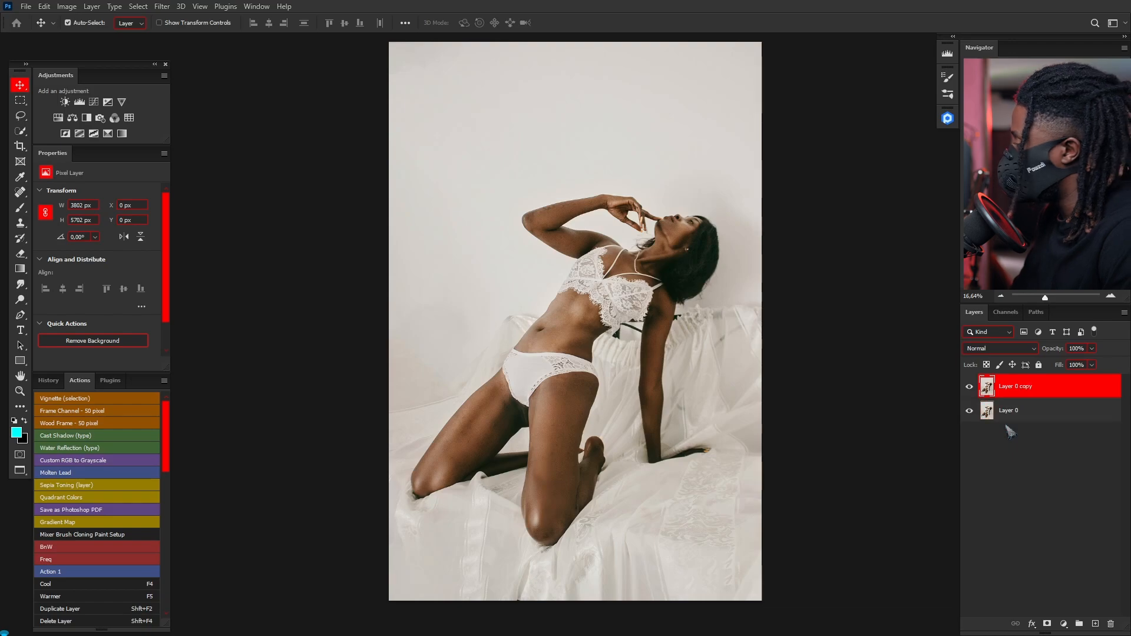
right_click(1076, 390)
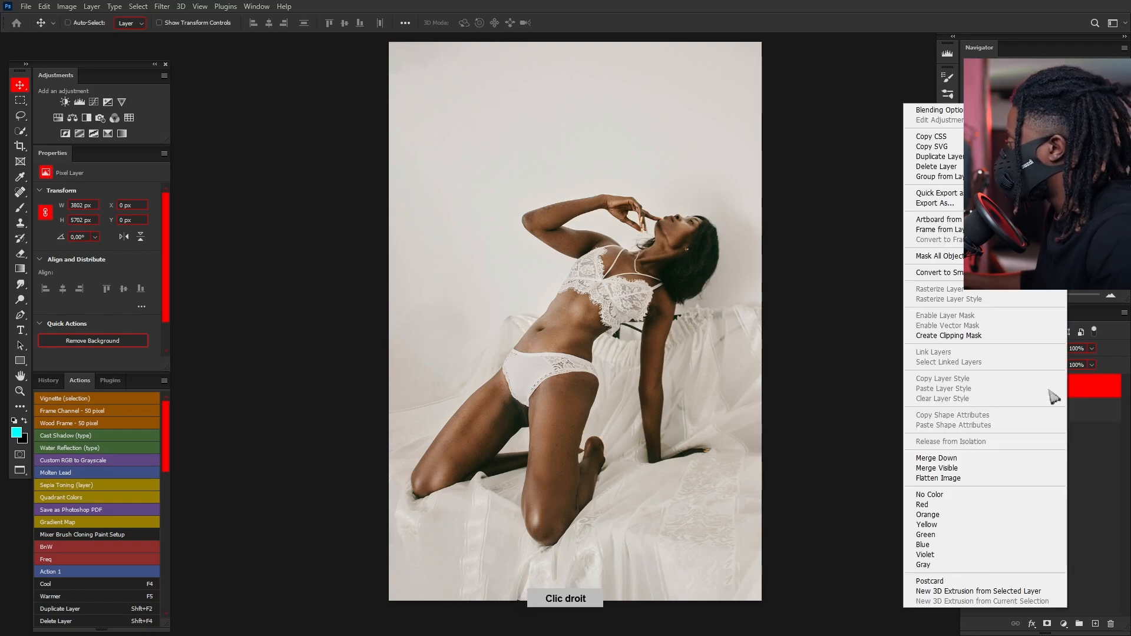
click(936, 272)
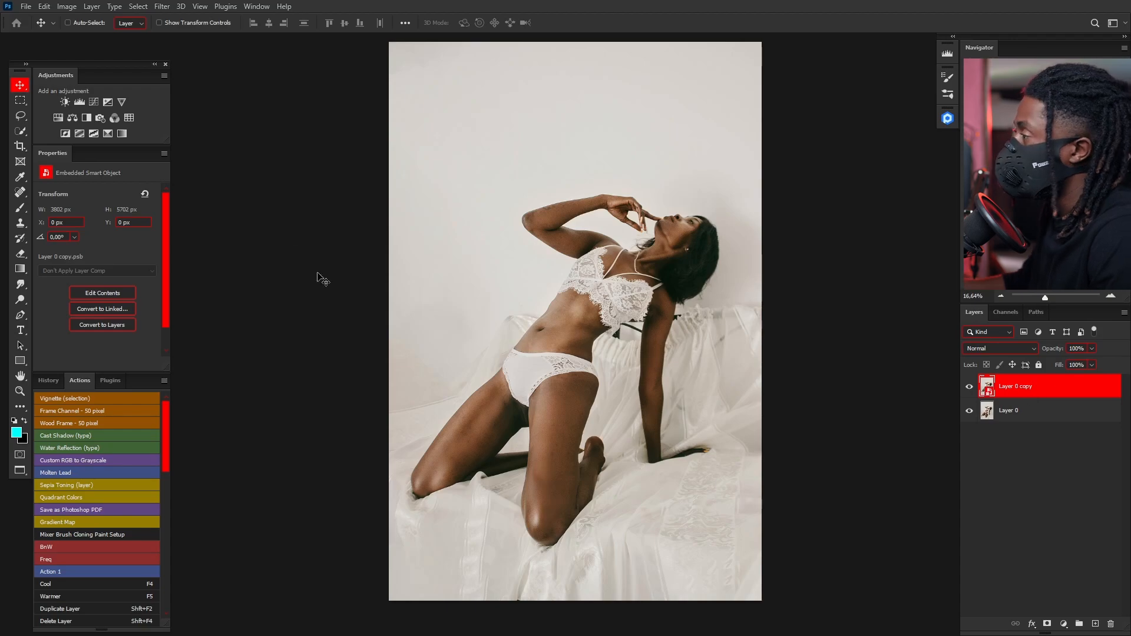
- Open the Retouch4me Color Match filter on the Layer 0 copy smart object
click(162, 6)
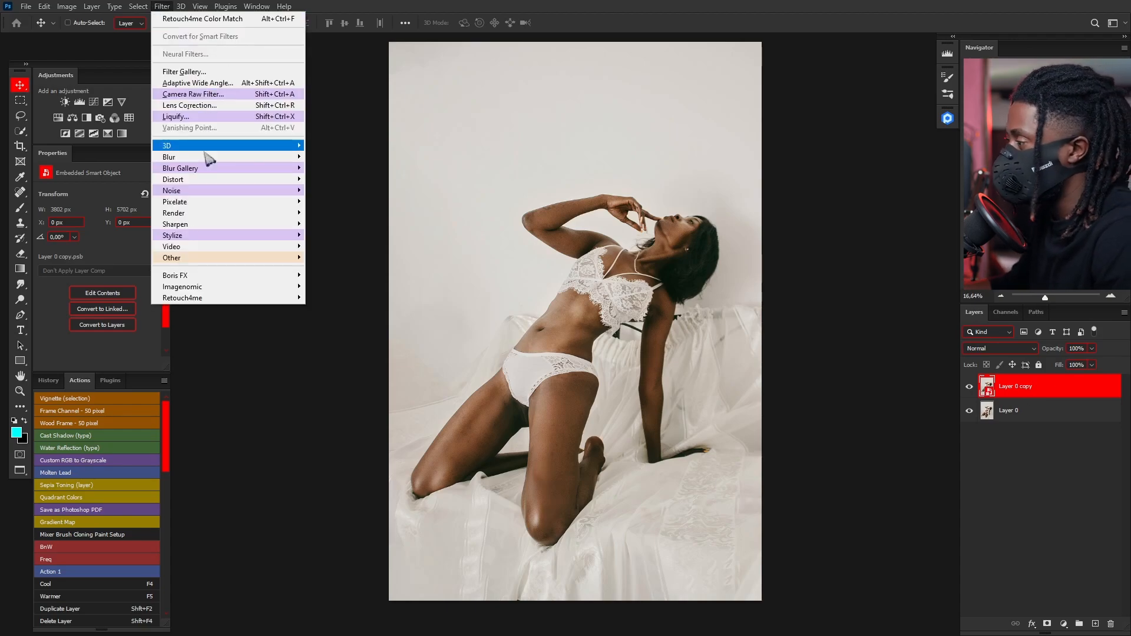
mouse_move(253, 299)
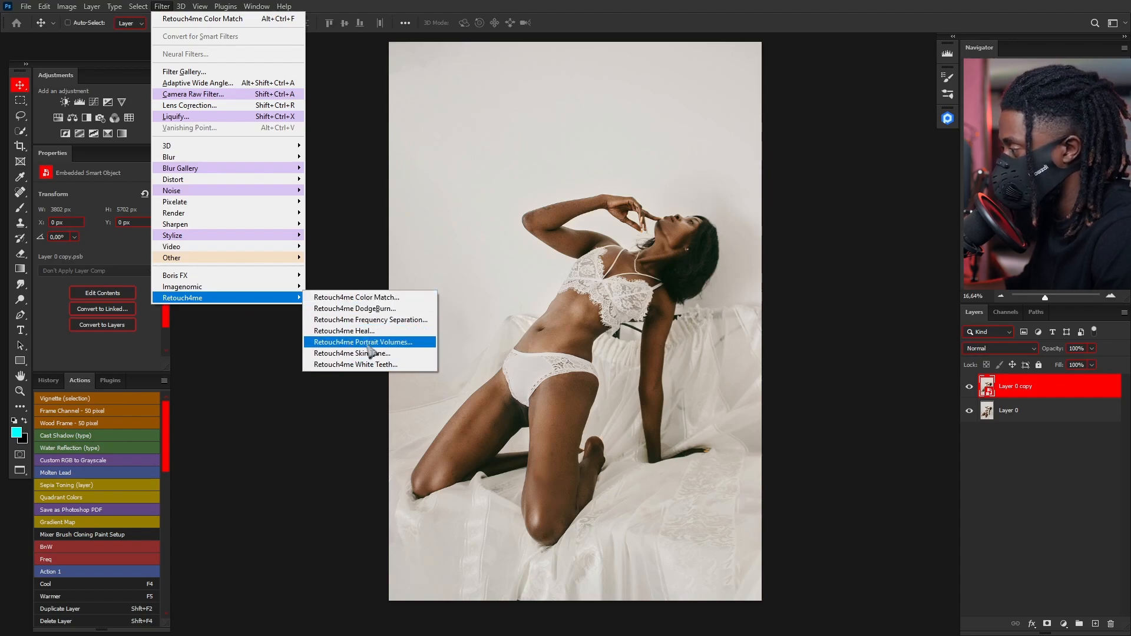
click(364, 299)
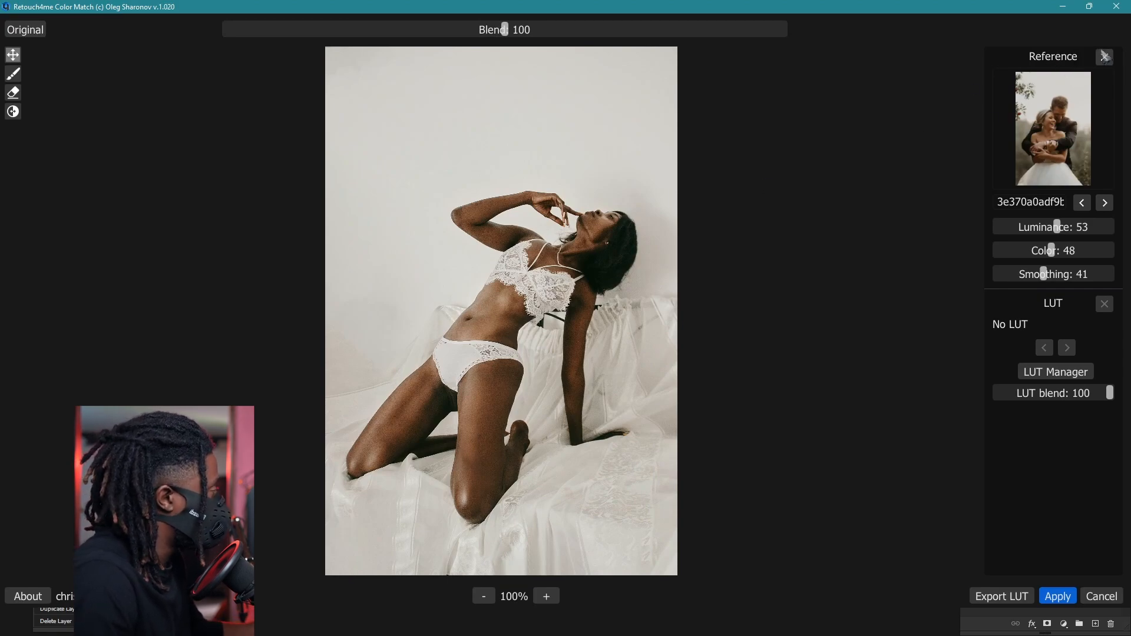
- Replace the wedding-couple reference with 1710162282842.jpeg from the Reférences folder, enlarging the file thumbnails to choose it
click(1105, 57)
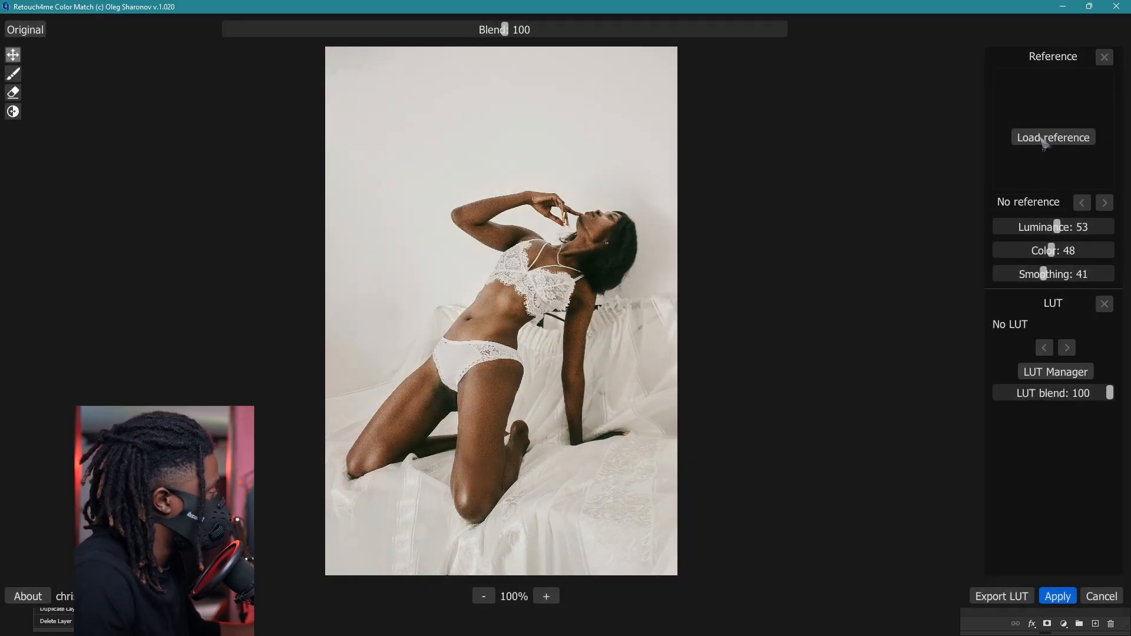
click(1041, 139)
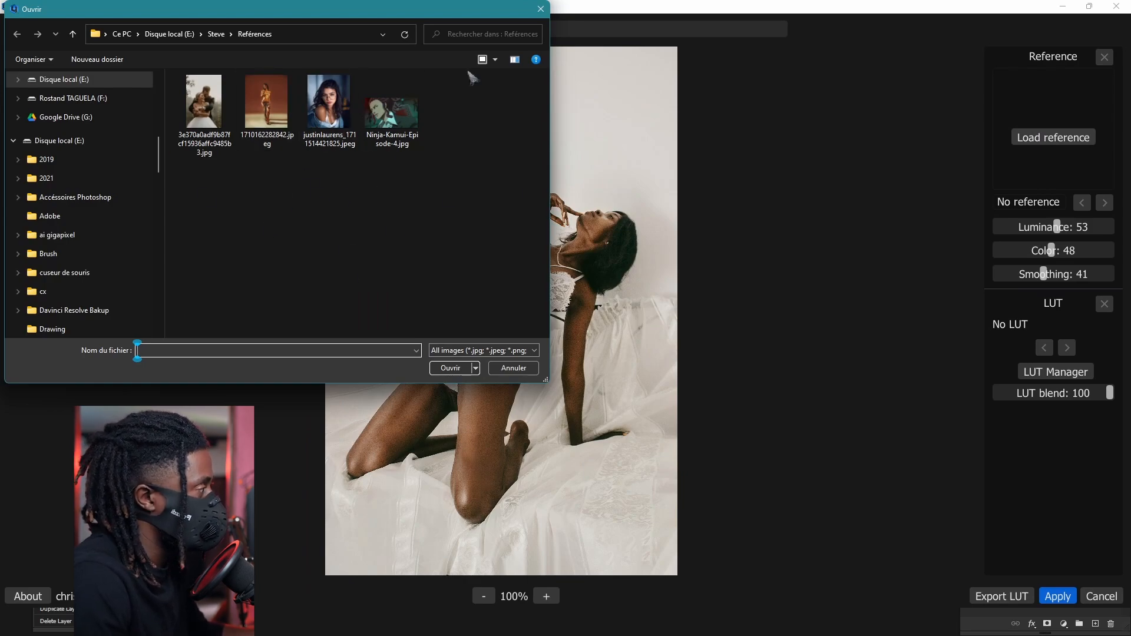
click(495, 59)
click(500, 59)
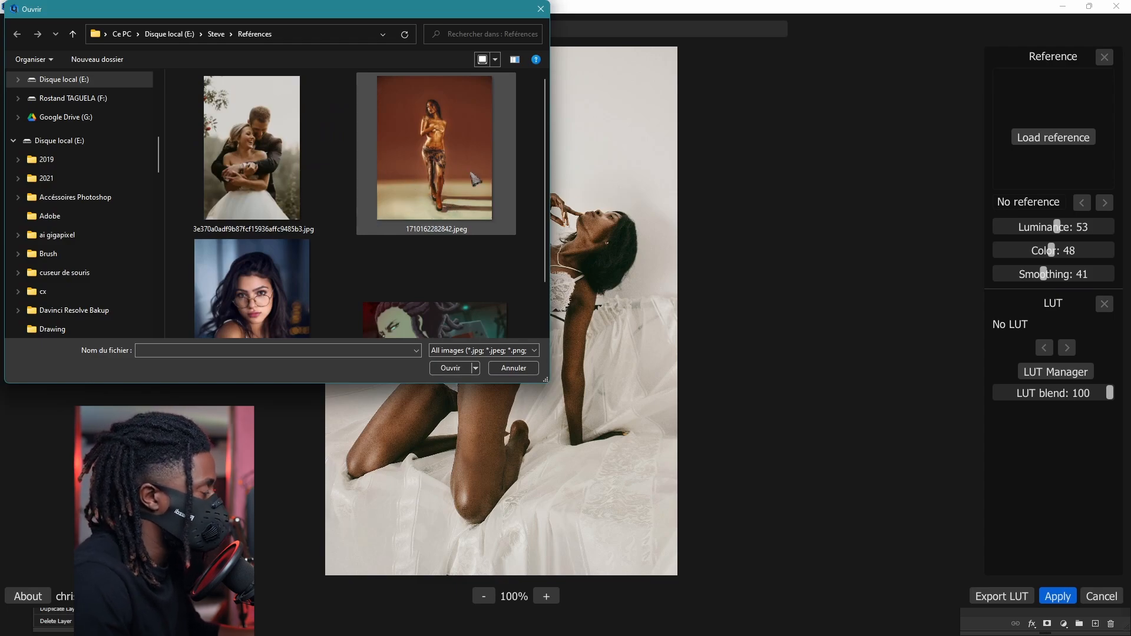
click(436, 171)
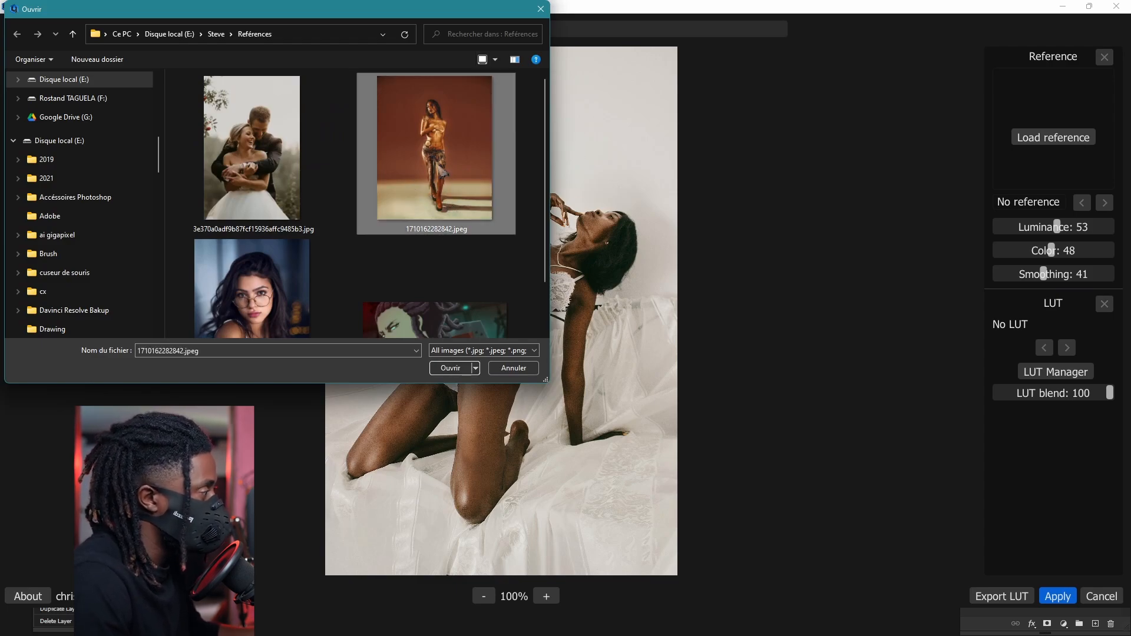
click(450, 368)
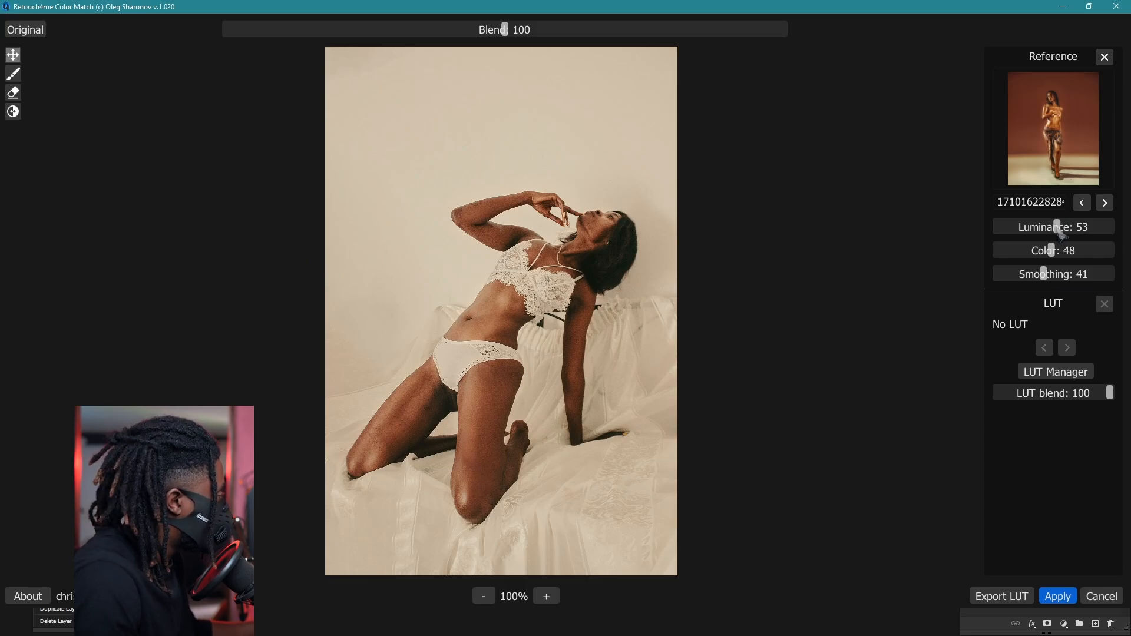
- Test the Luminance match at 0 and 100, and set it to 97
drag(1058, 233, 1111, 232)
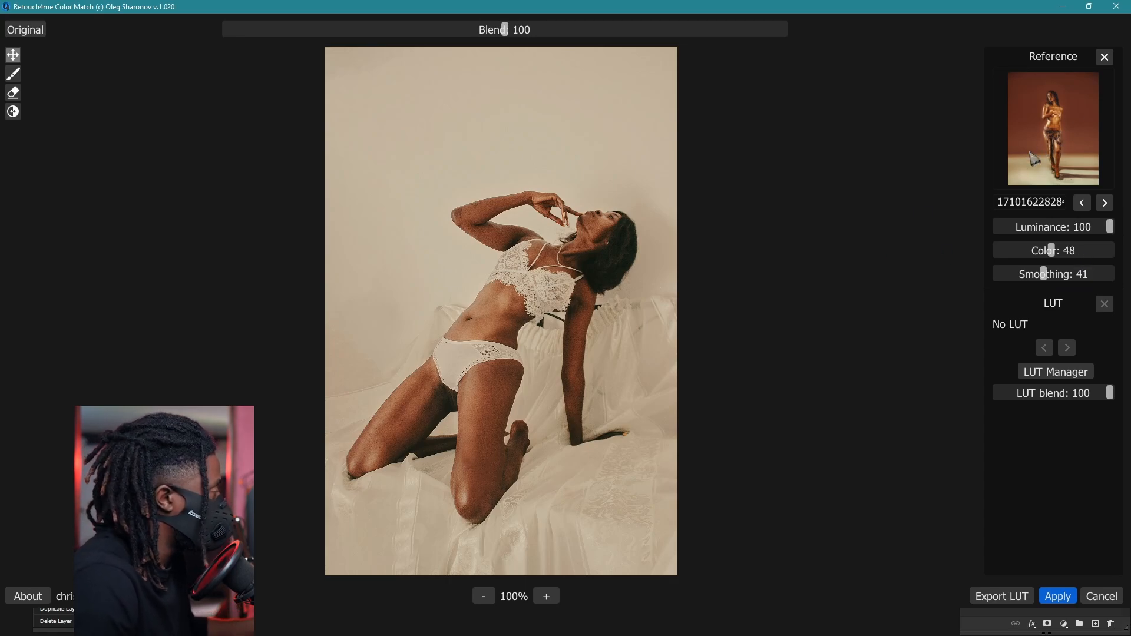
drag(1112, 233, 1107, 232)
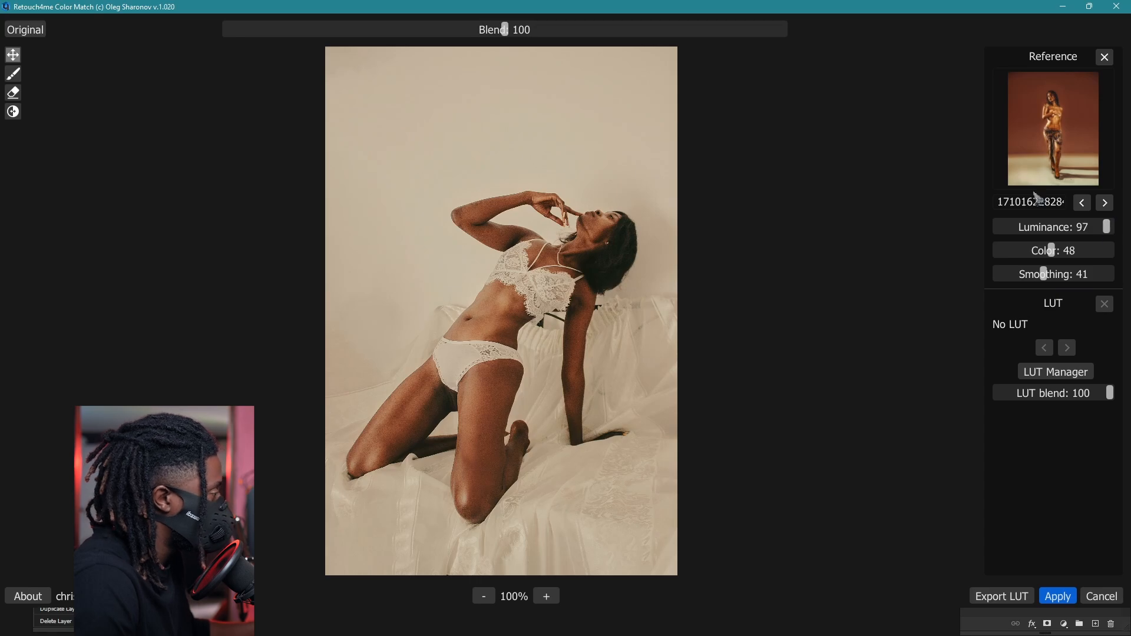
double_click(1107, 229)
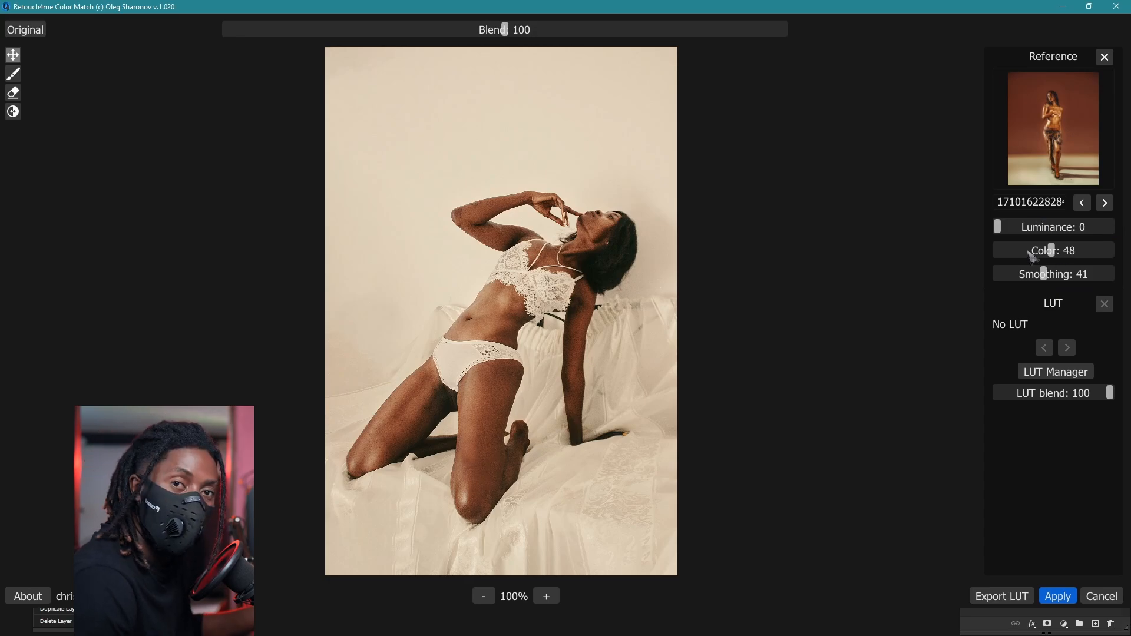
drag(1000, 229, 1110, 228)
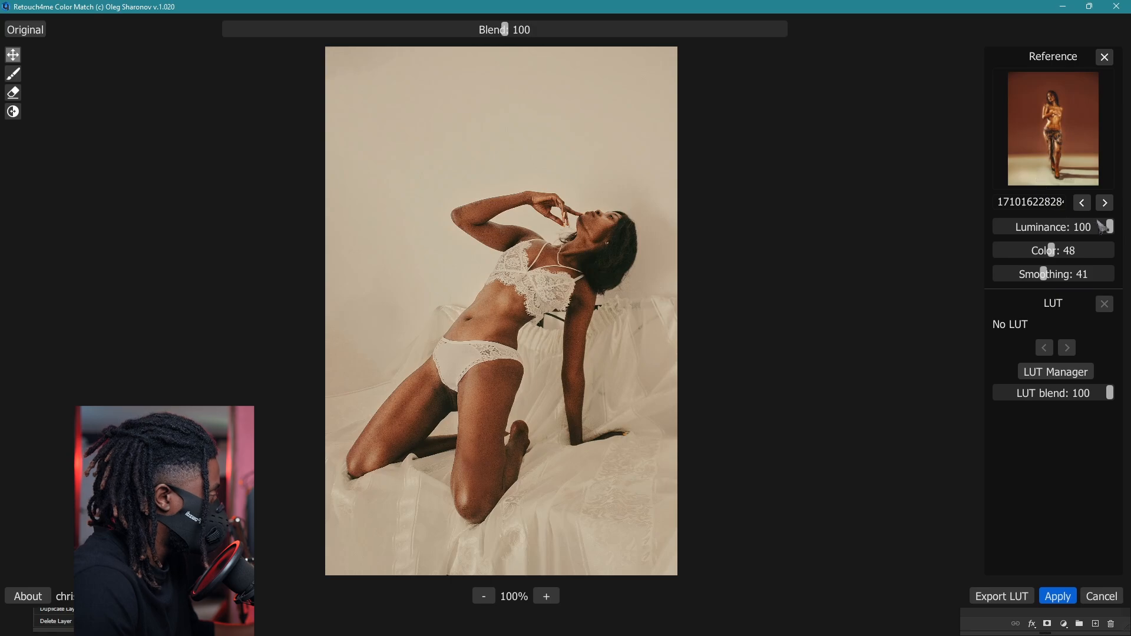
drag(1110, 230, 962, 245)
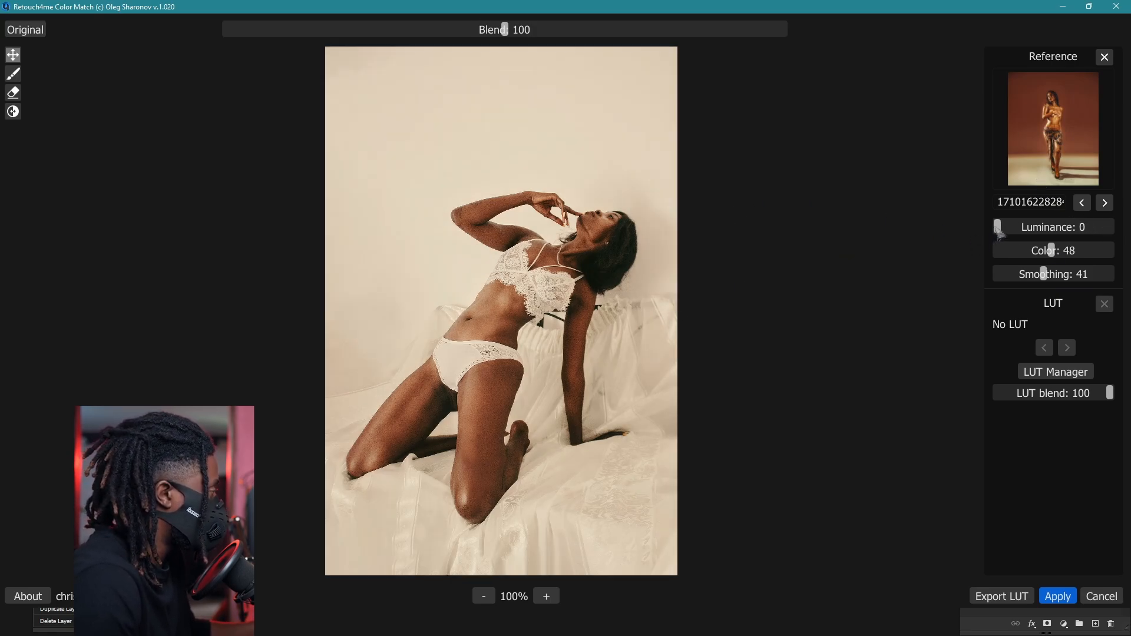
drag(998, 232, 1106, 227)
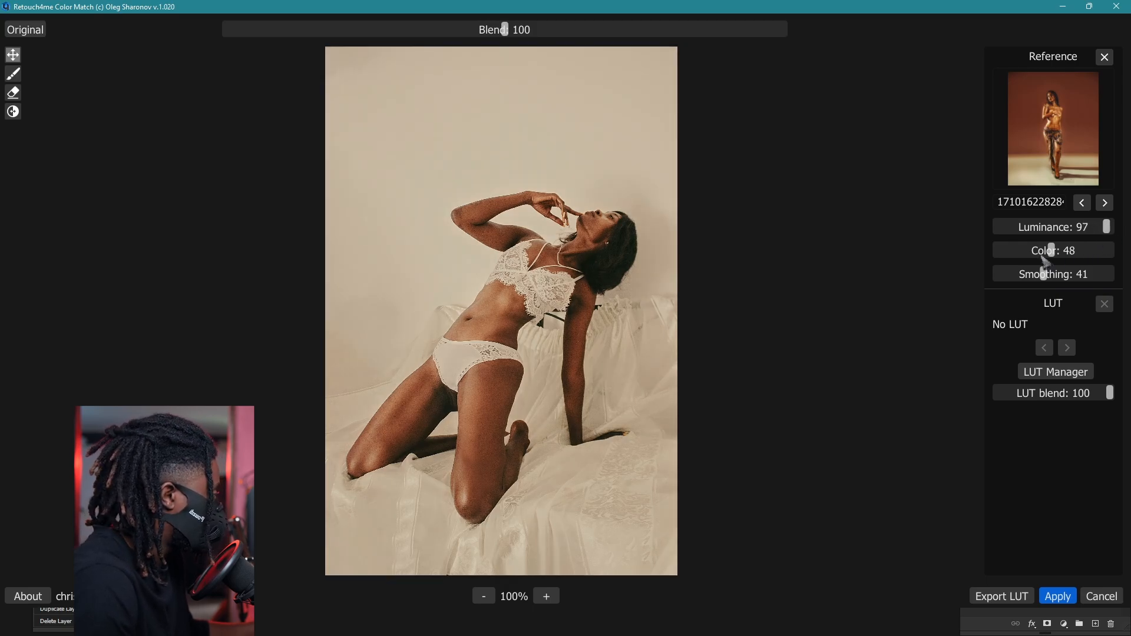
- Set the Color match to 62 and Smoothing to 69, testing Smoothing at both extremes
drag(1052, 253, 1089, 252)
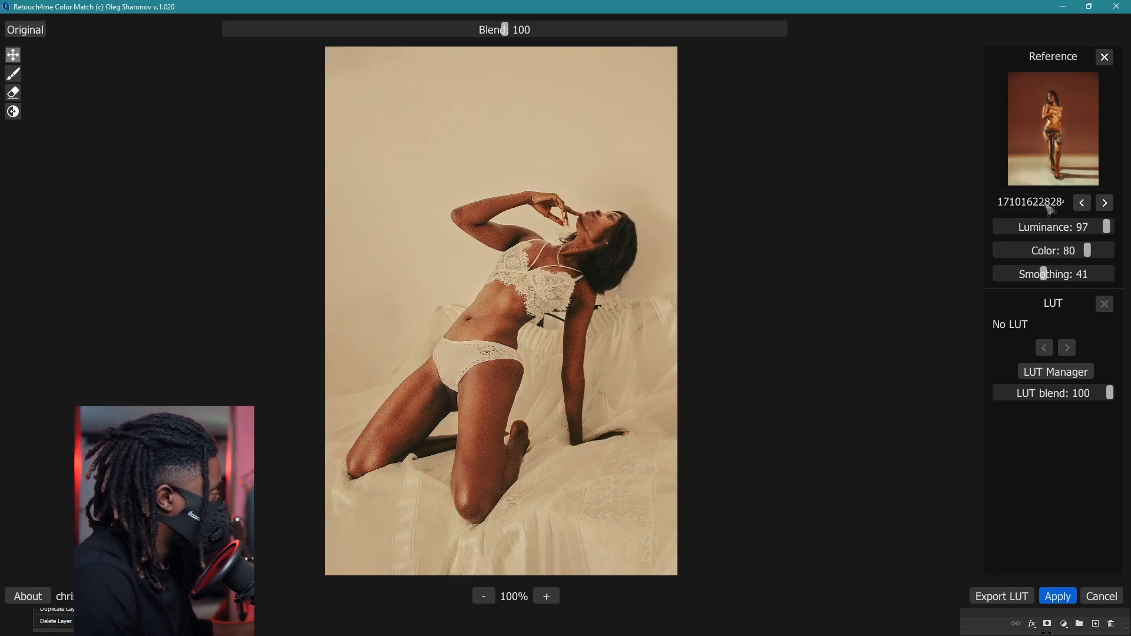
drag(1072, 261, 1058, 277)
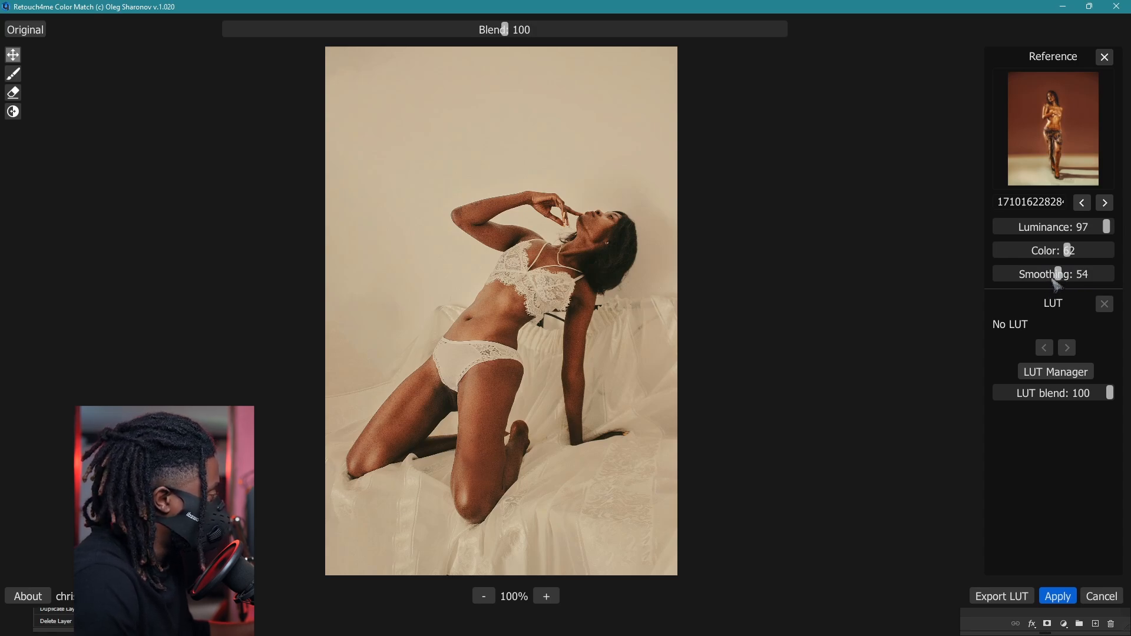
mouse_move(1055, 282)
mouse_down()
mouse_move(1042, 279)
mouse_move(1056, 289)
mouse_up()
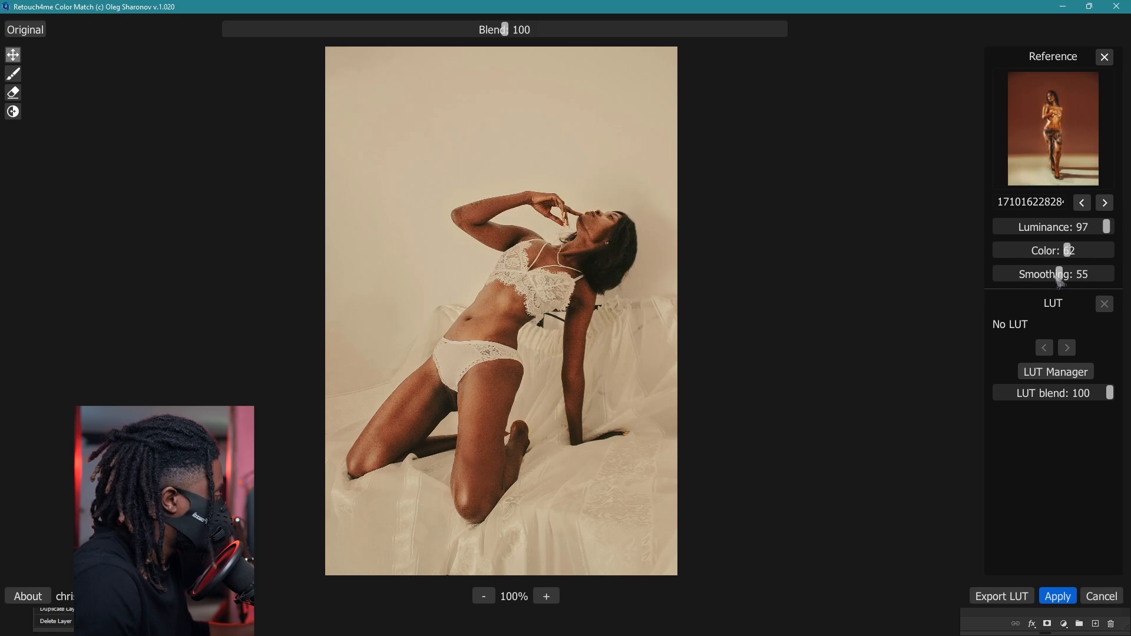
drag(1059, 274, 1108, 275)
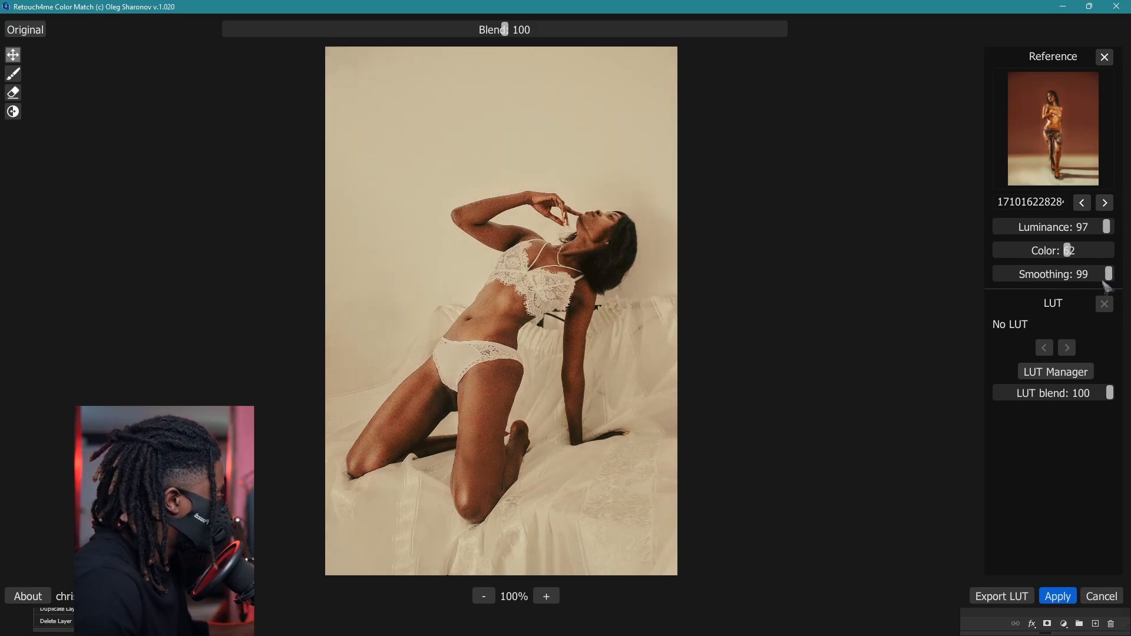
drag(1107, 281, 982, 298)
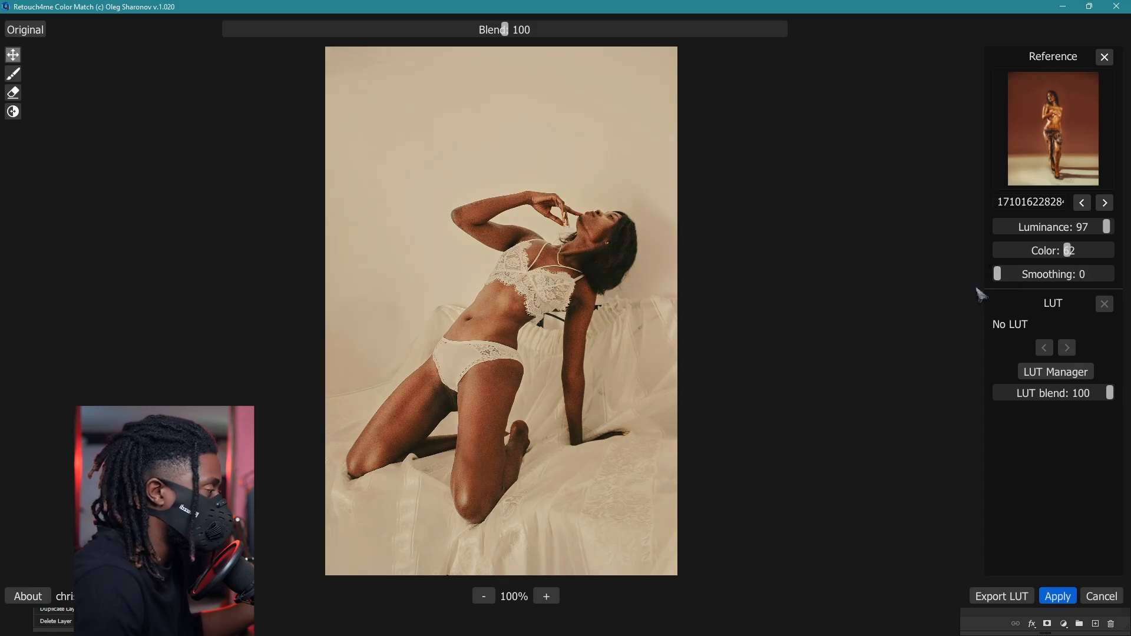
drag(1001, 284, 1079, 300)
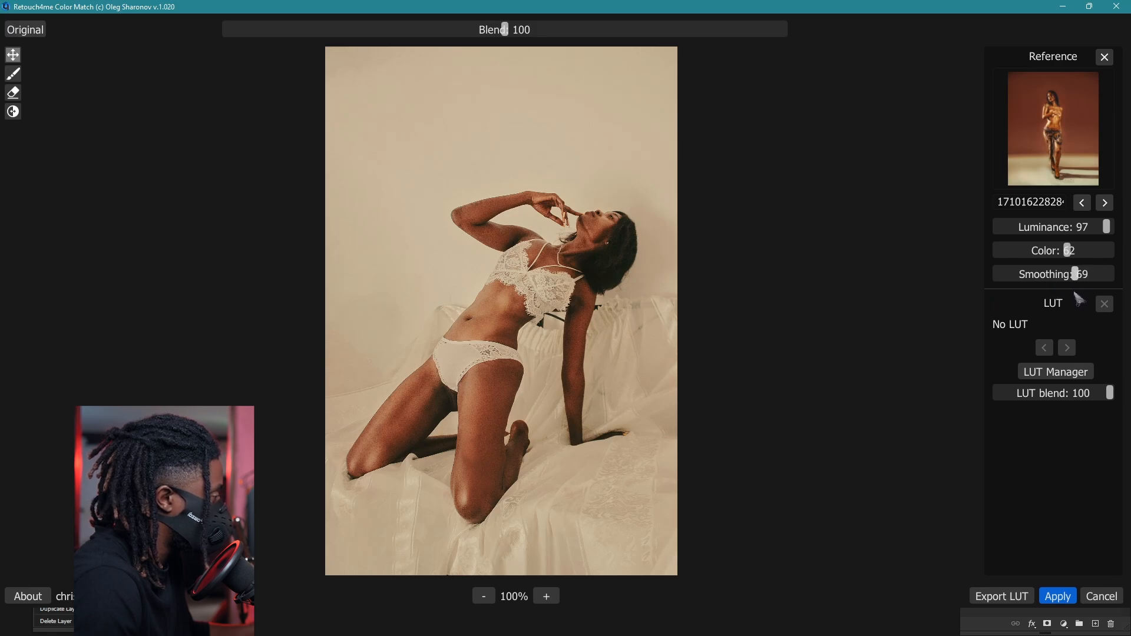
- Compare the colour match with the original photo and apply the filter with Blend at 100
mouse_move(507, 34)
mouse_down()
mouse_move(612, 59)
mouse_move(714, 48)
mouse_move(488, 61)
mouse_move(487, 38)
mouse_move(510, 48)
mouse_up()
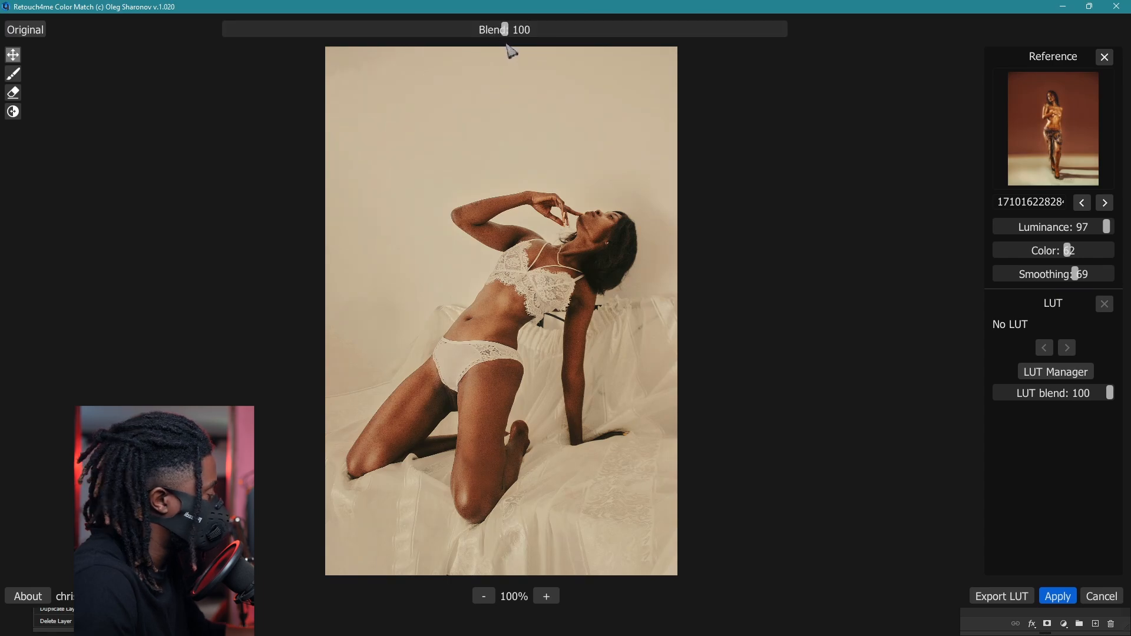
click(36, 34)
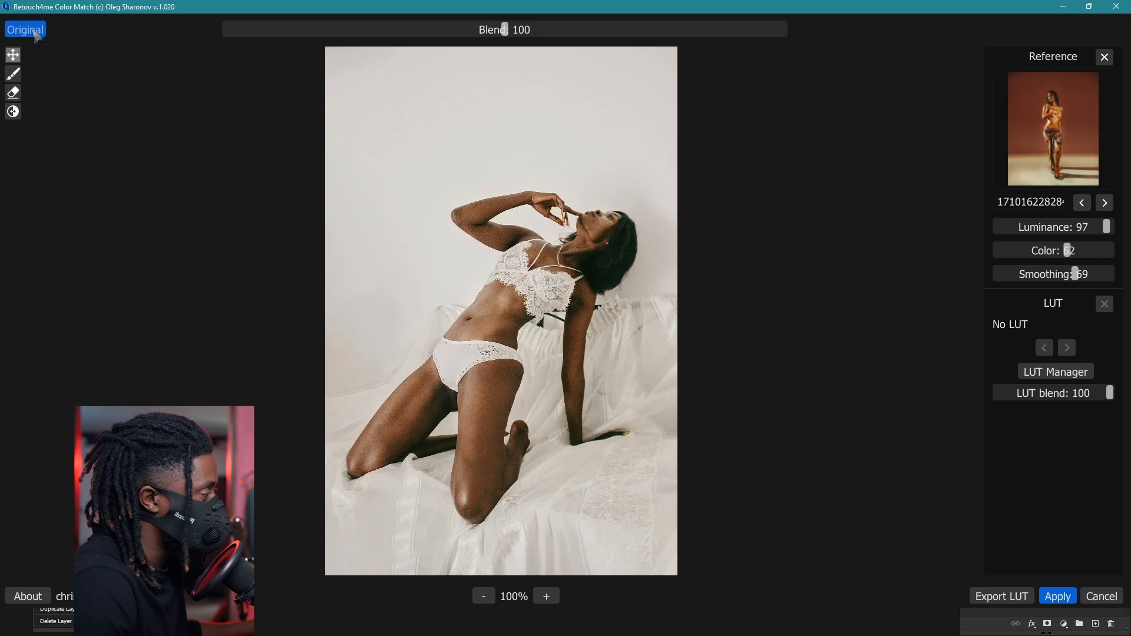
click(36, 36)
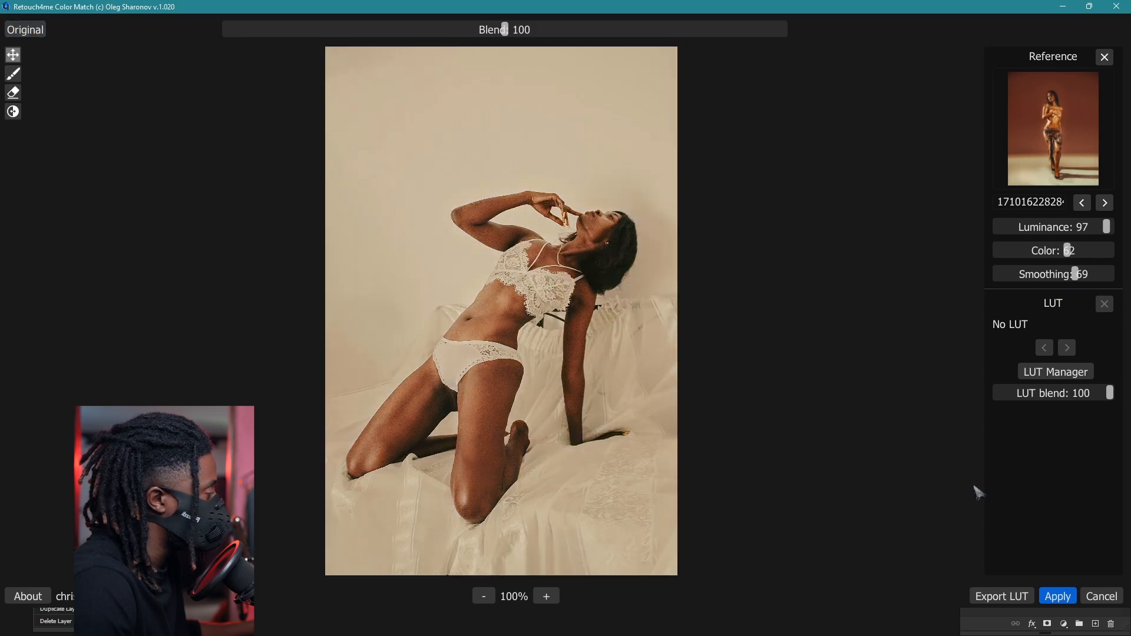
click(1065, 595)
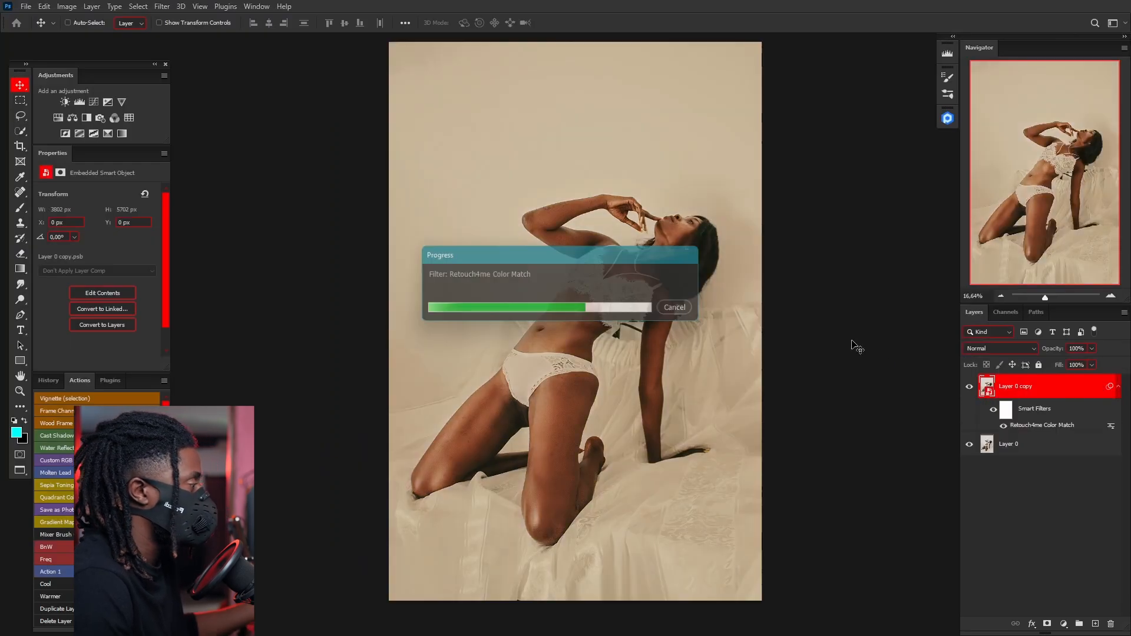
- Toggle the visibility of the Layer 0 copy to compare the photo before and after the colour match
click(969, 387)
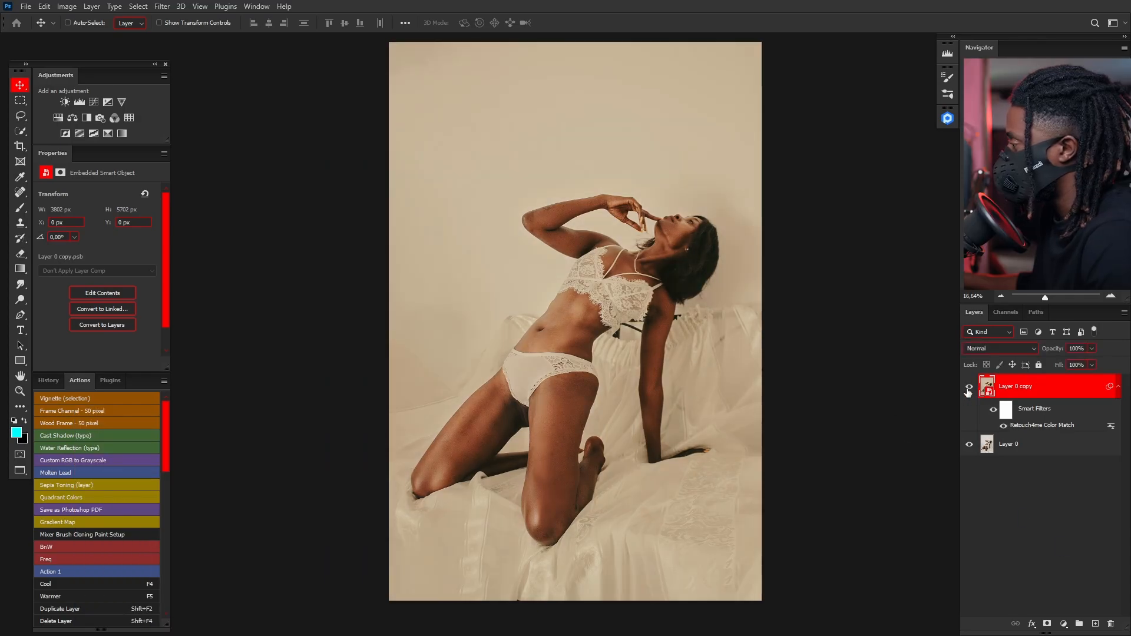
click(969, 389)
click(968, 388)
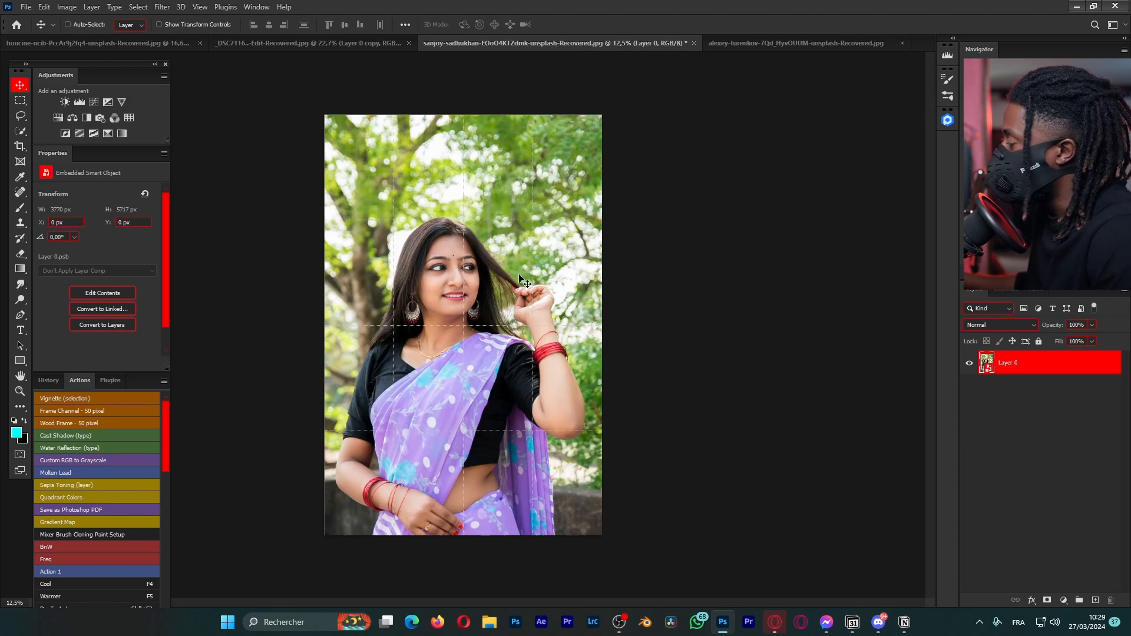
- Hide the grid lines over the sari portrait and duplicate its Layer 0
key(ctrl+plus)
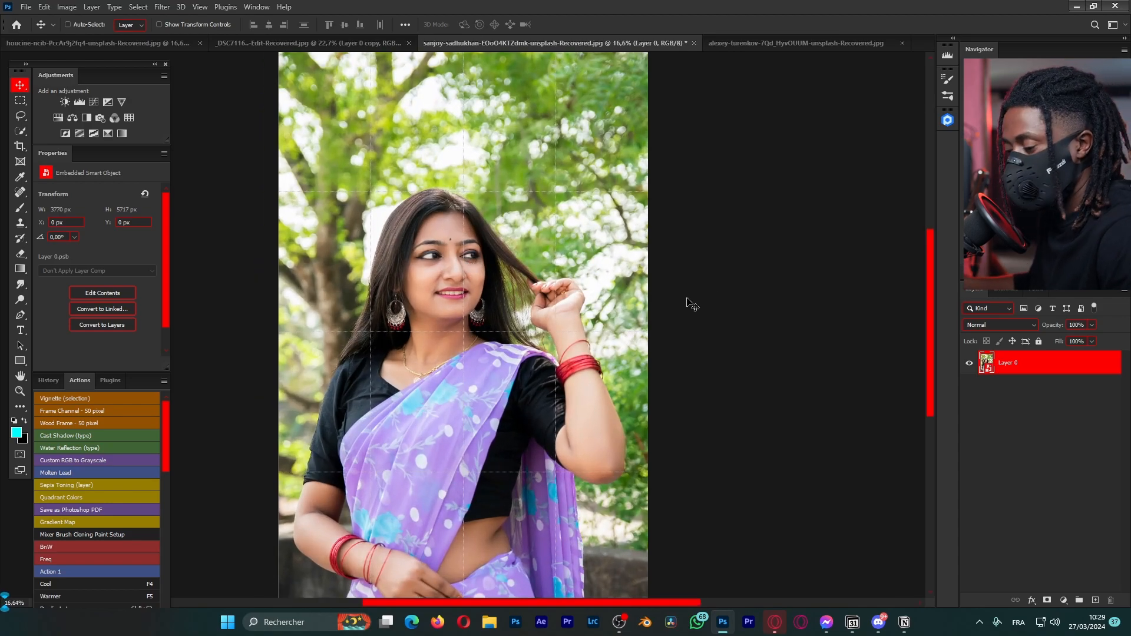
key(ctrl+h)
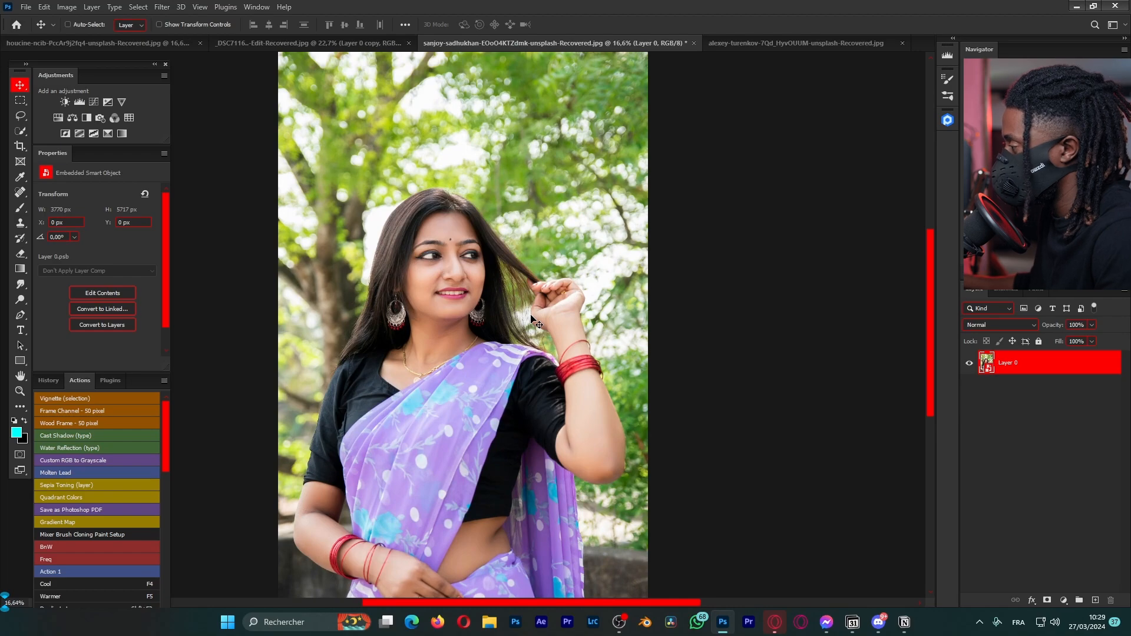
scroll(532, 321, down, 1)
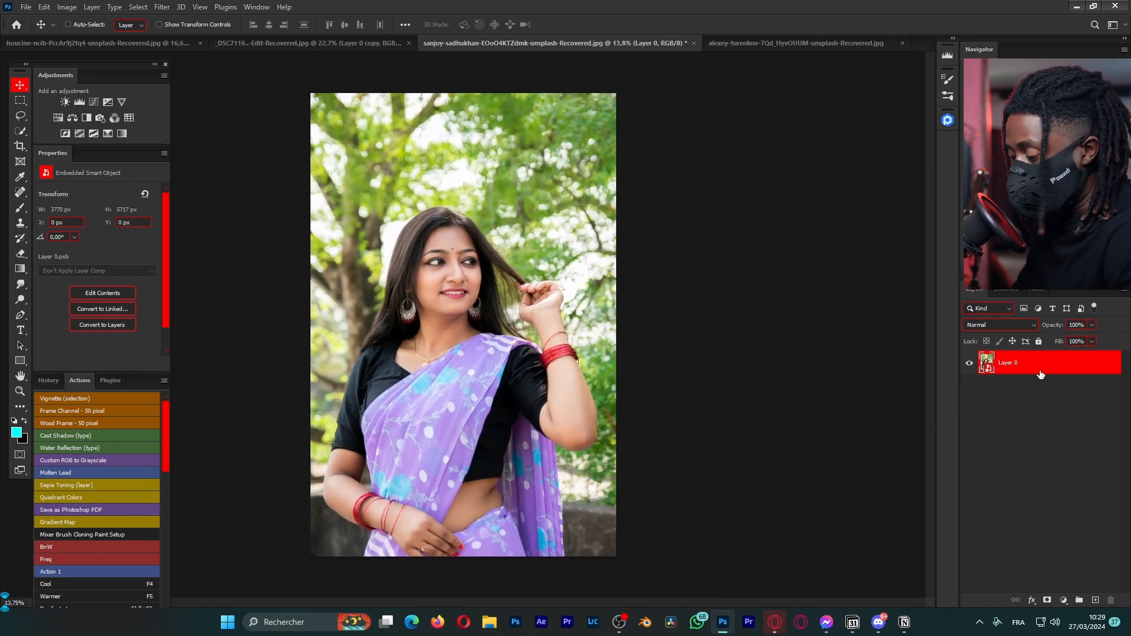
key(ctrl+j)
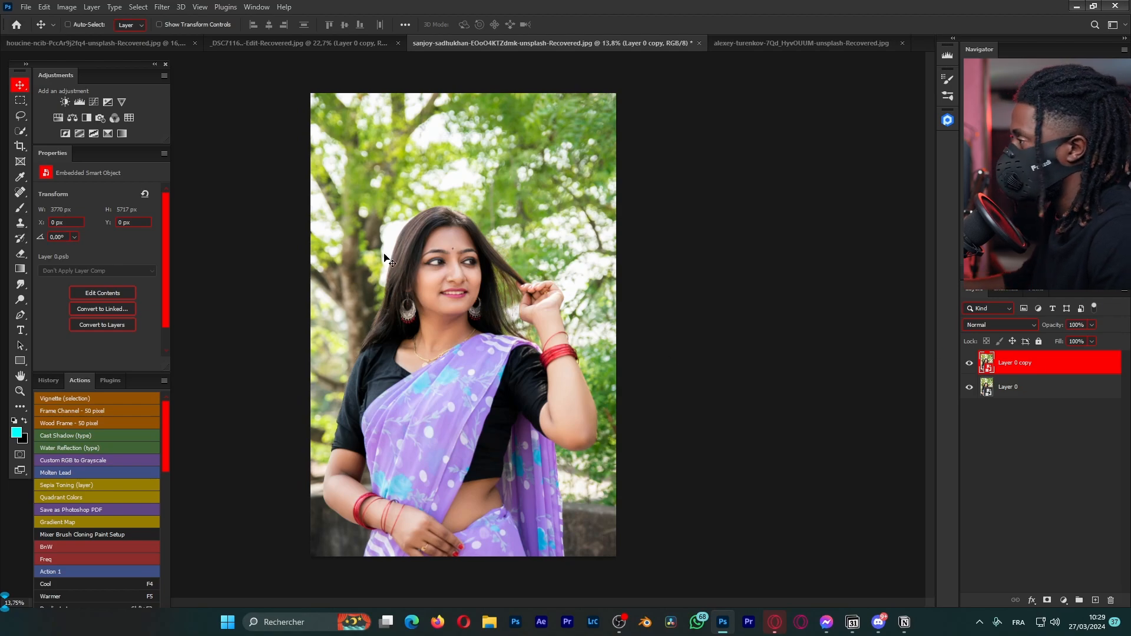
- Open the Retouch4me Color Match filter on the sari portrait's Layer 0 copy
click(162, 7)
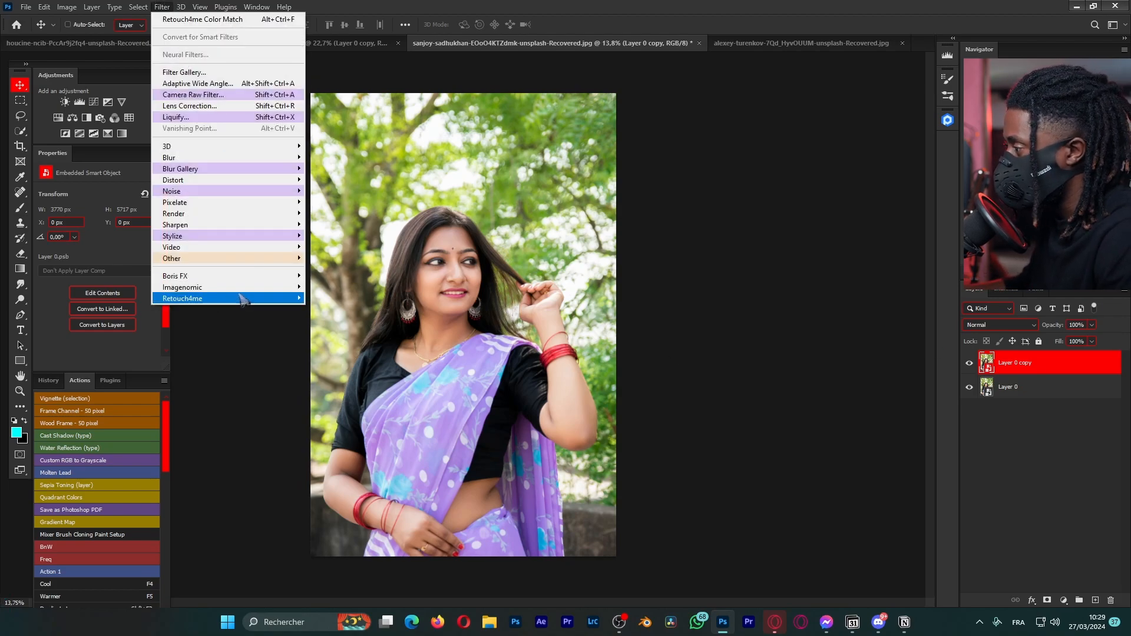
mouse_move(243, 300)
click(368, 299)
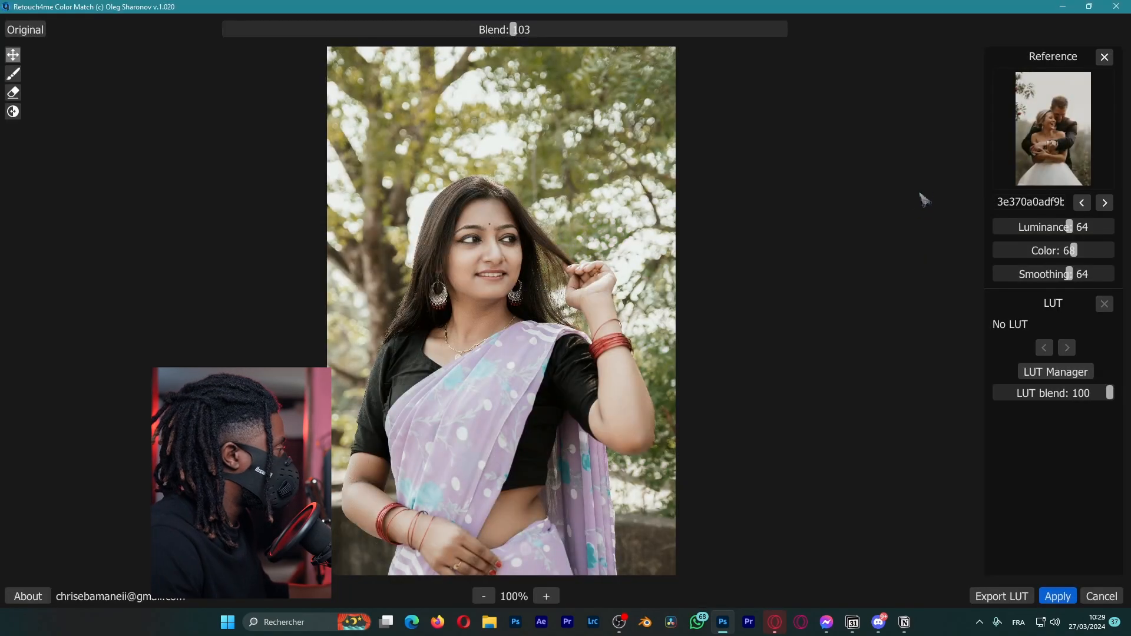
- Replace the reference with the portrait of the woman in glasses and set Luminance to 58, Color to 59 and Smoothing to 60
click(1105, 57)
click(1045, 137)
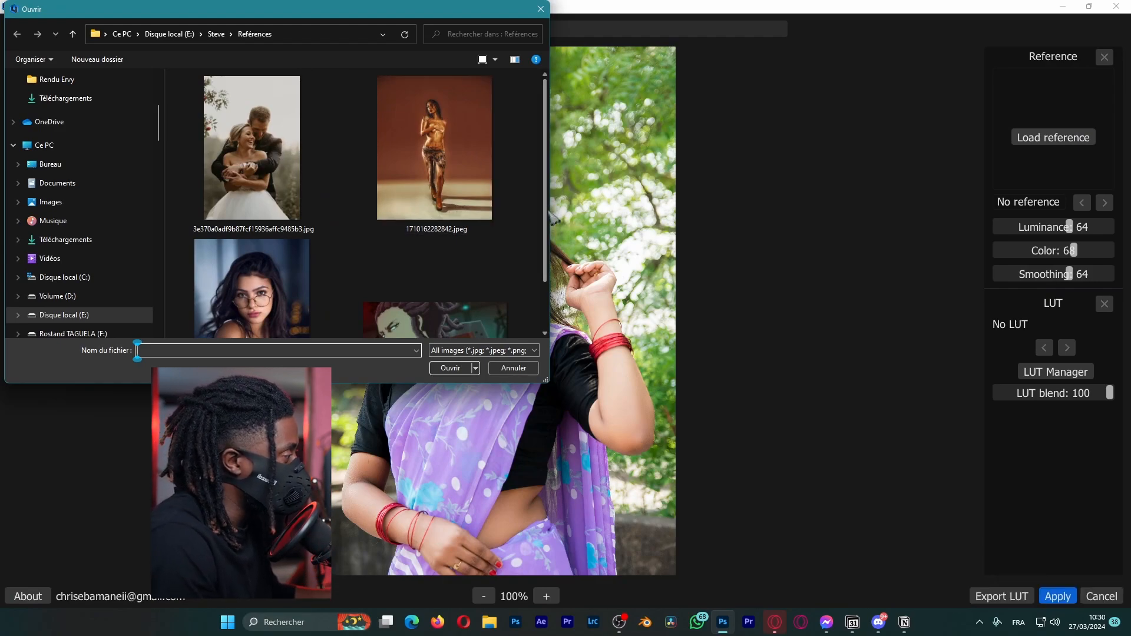
scroll(532, 297, down, 1)
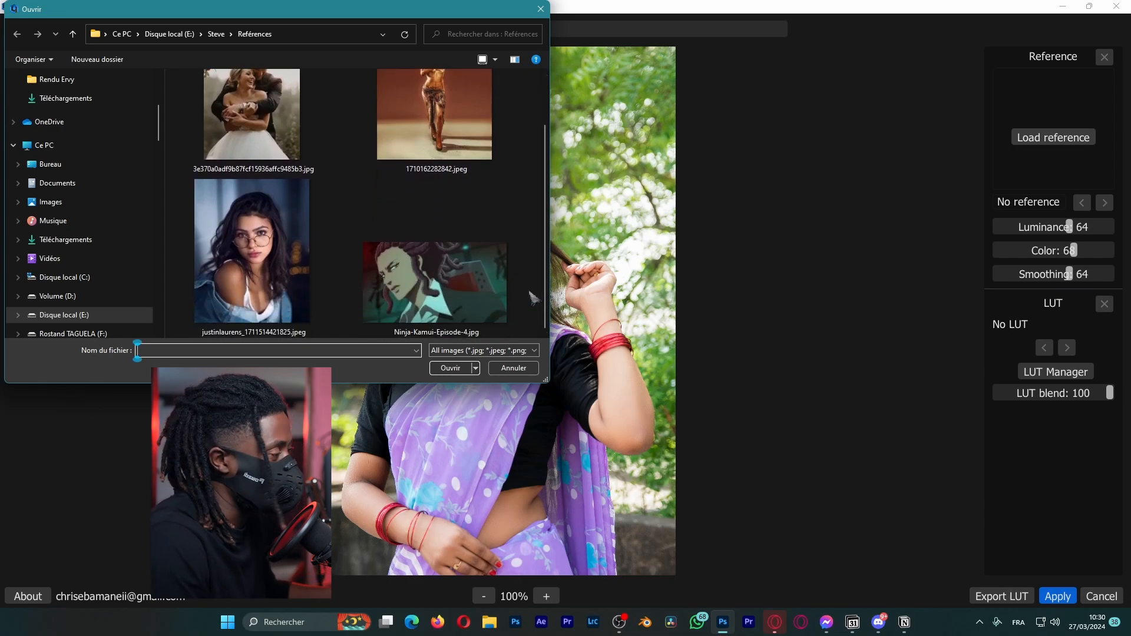
click(261, 256)
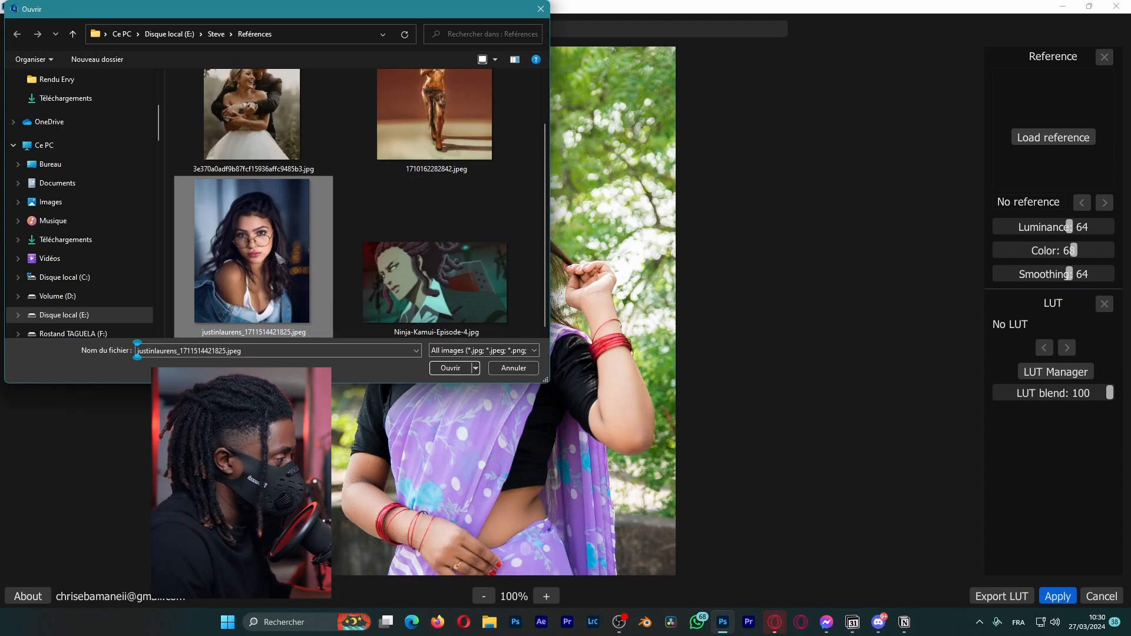
click(453, 369)
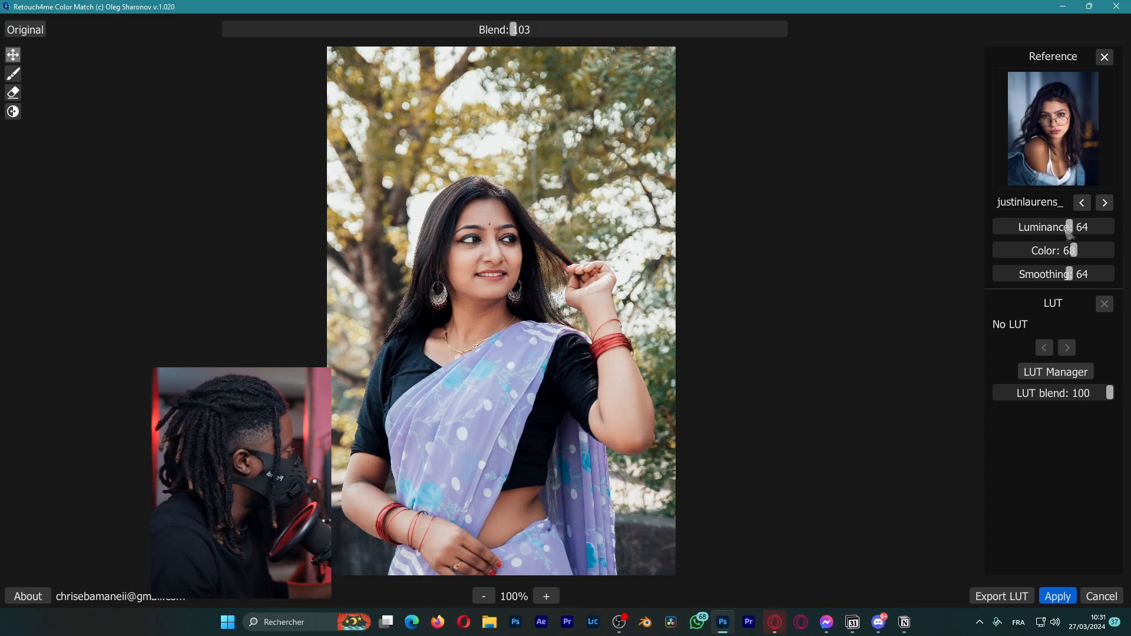
drag(1069, 226, 1065, 274)
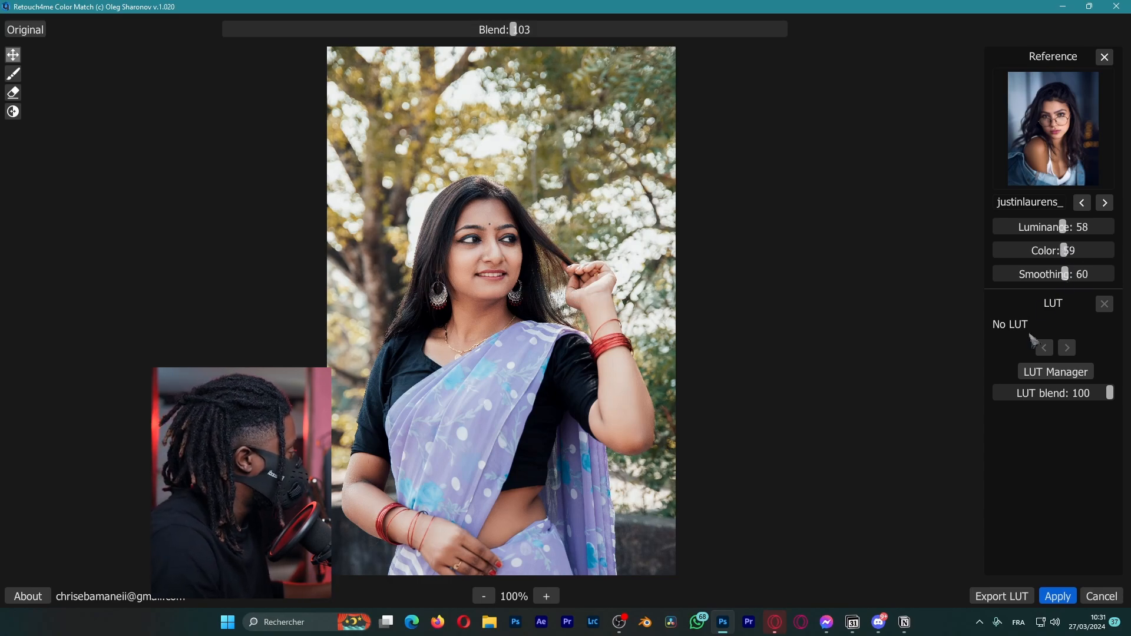
- Browse the cloud LUTs in the LUT Manager and load Toning - Almost sepia
click(1054, 374)
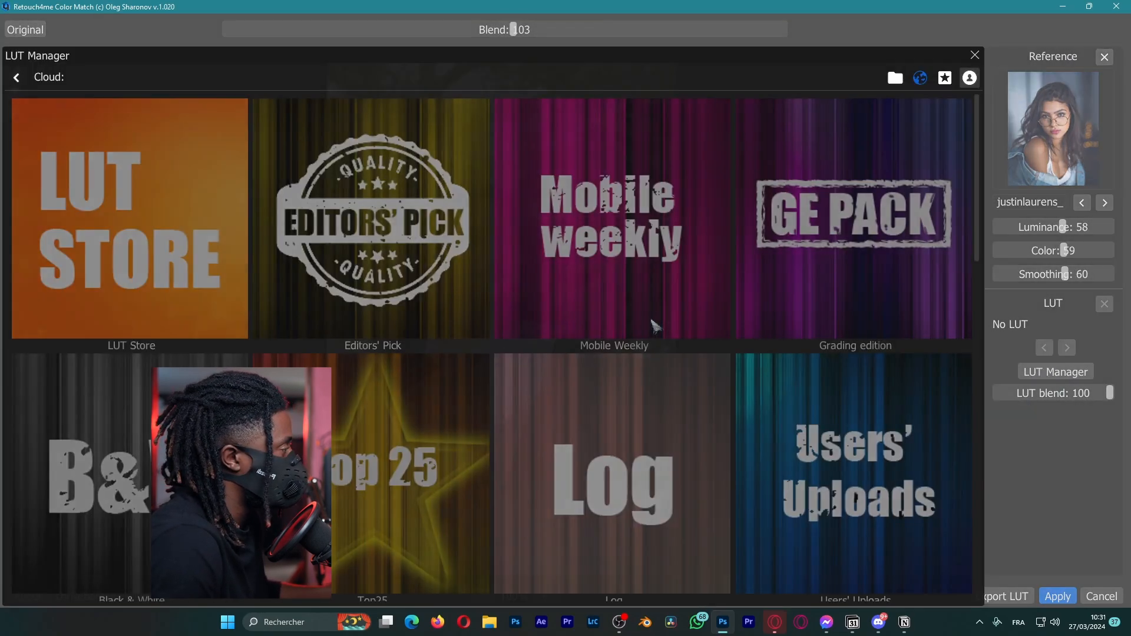
scroll(979, 252, down, 10)
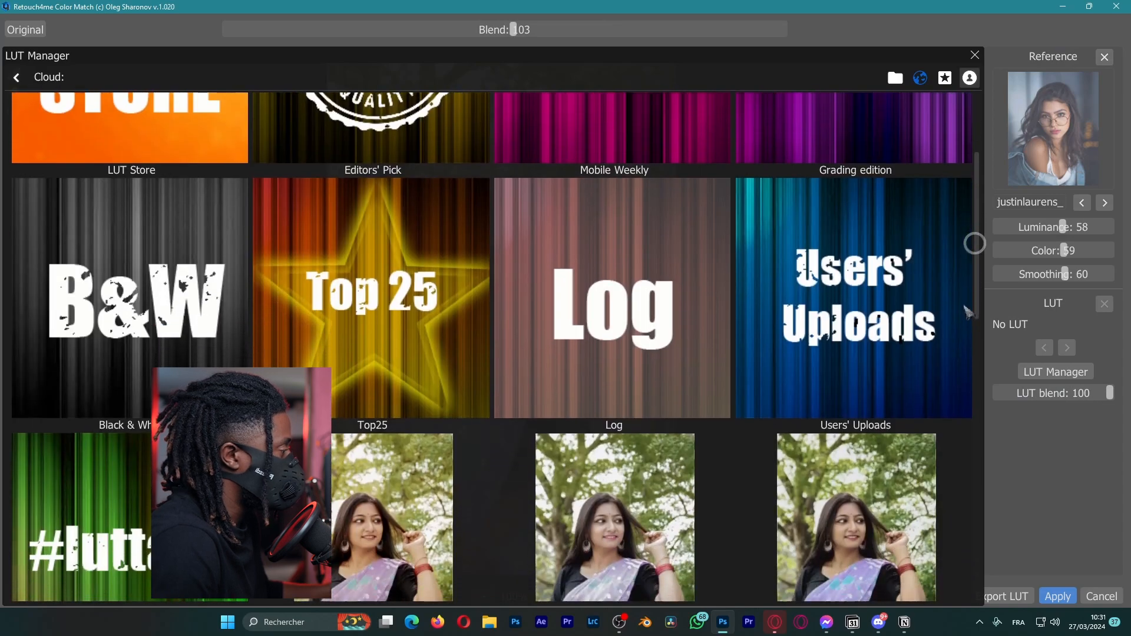
scroll(948, 483, down, 3)
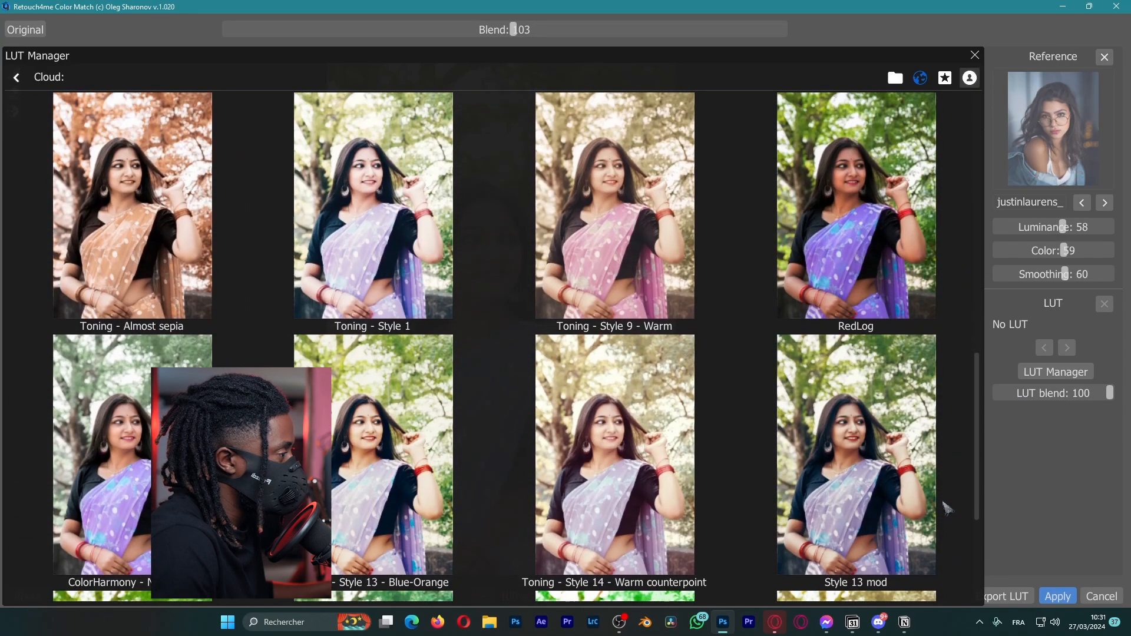
scroll(825, 483, up, 2)
scroll(686, 457, down, 4)
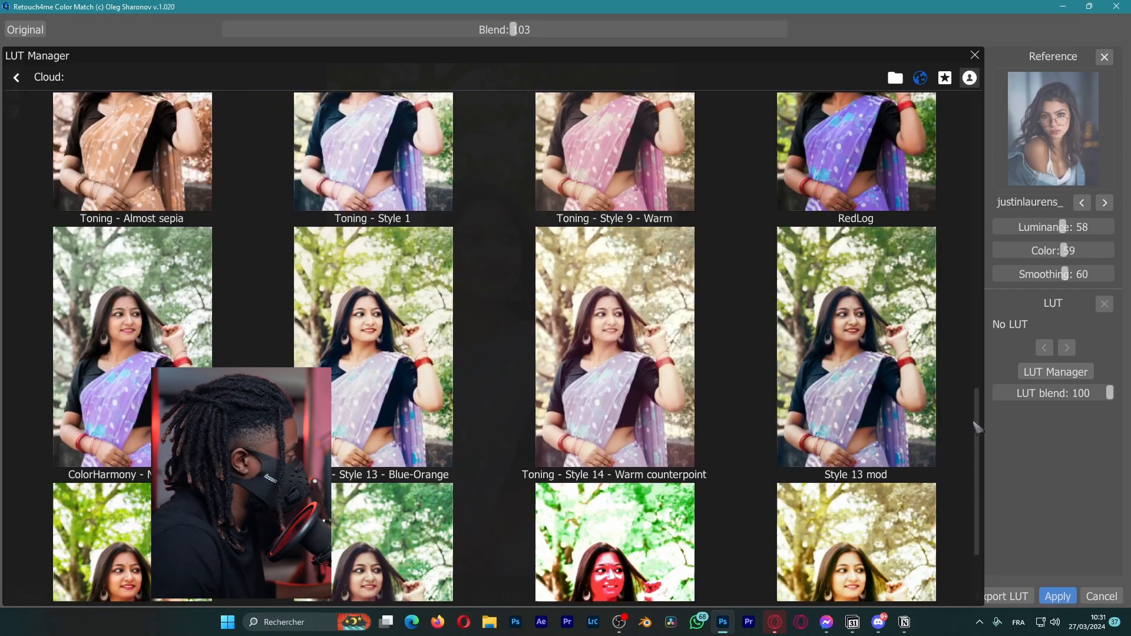
drag(975, 412, 980, 391)
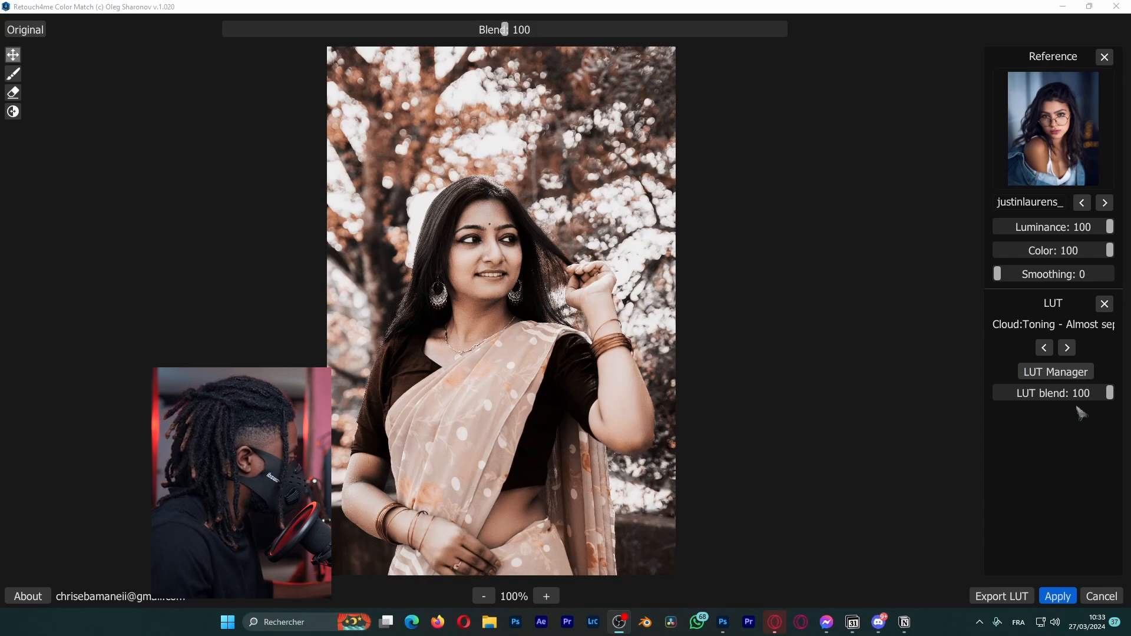
- Try the LUT blend at 0 and 55, and set it to 27
click(1108, 398)
drag(1109, 397, 1002, 420)
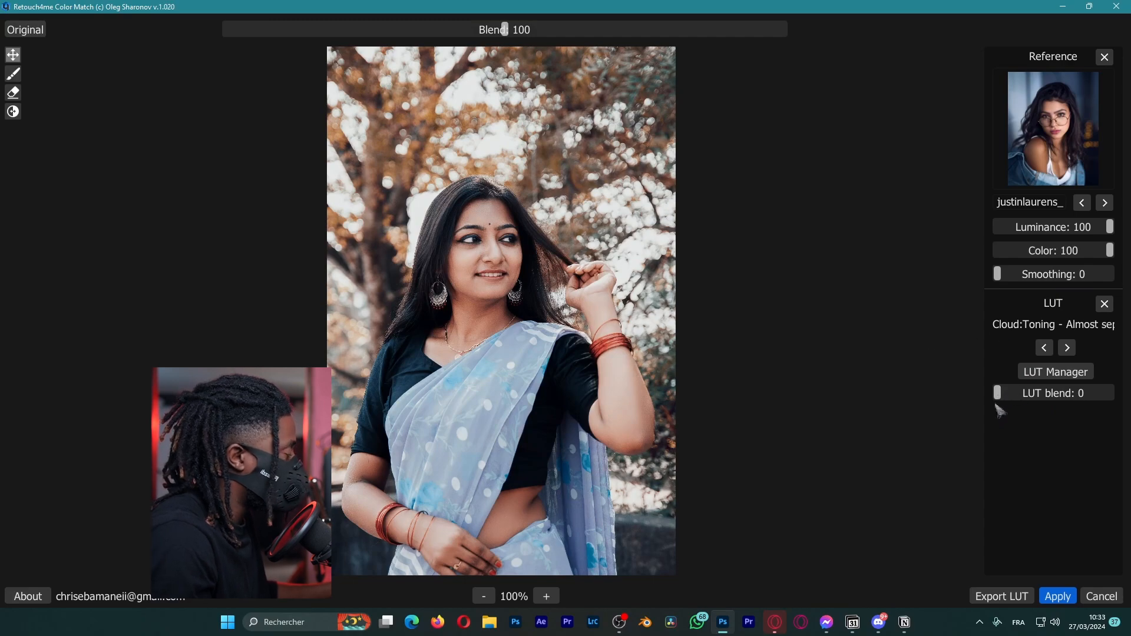
drag(1002, 400, 1062, 402)
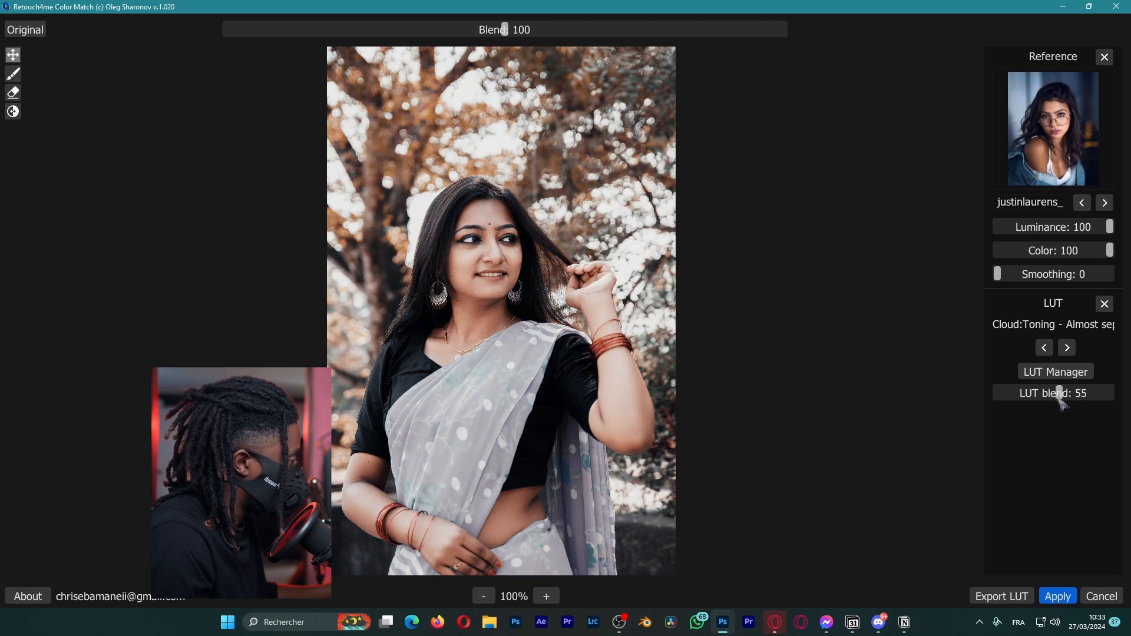
drag(1063, 398, 1027, 404)
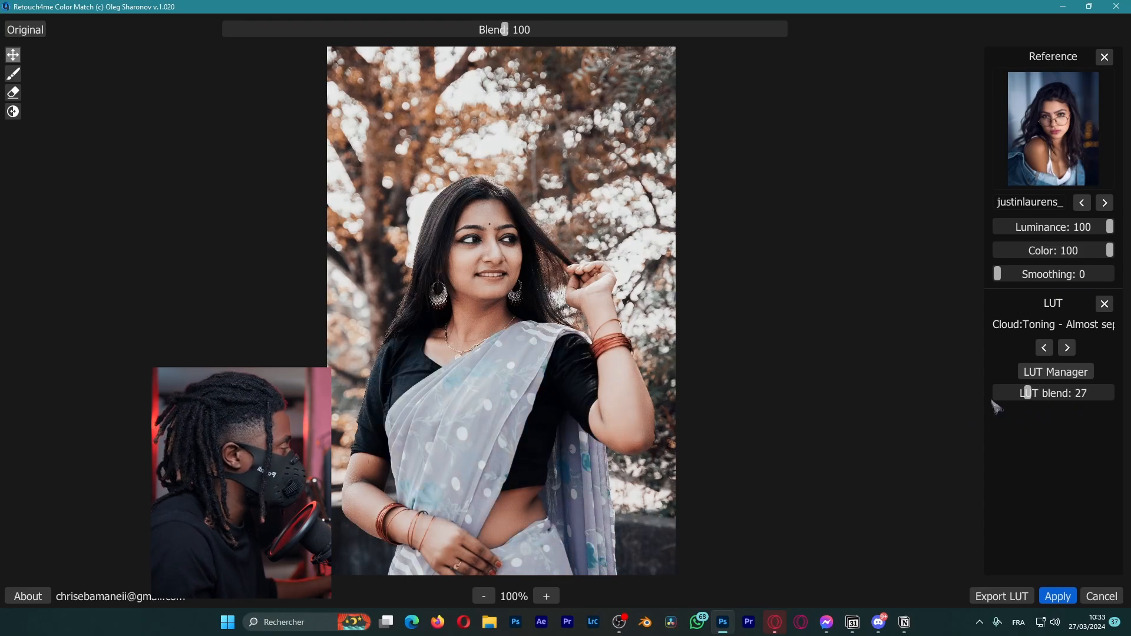
- Compare the result with the original photo and set Luminance to 68 and Color to 59
click(26, 34)
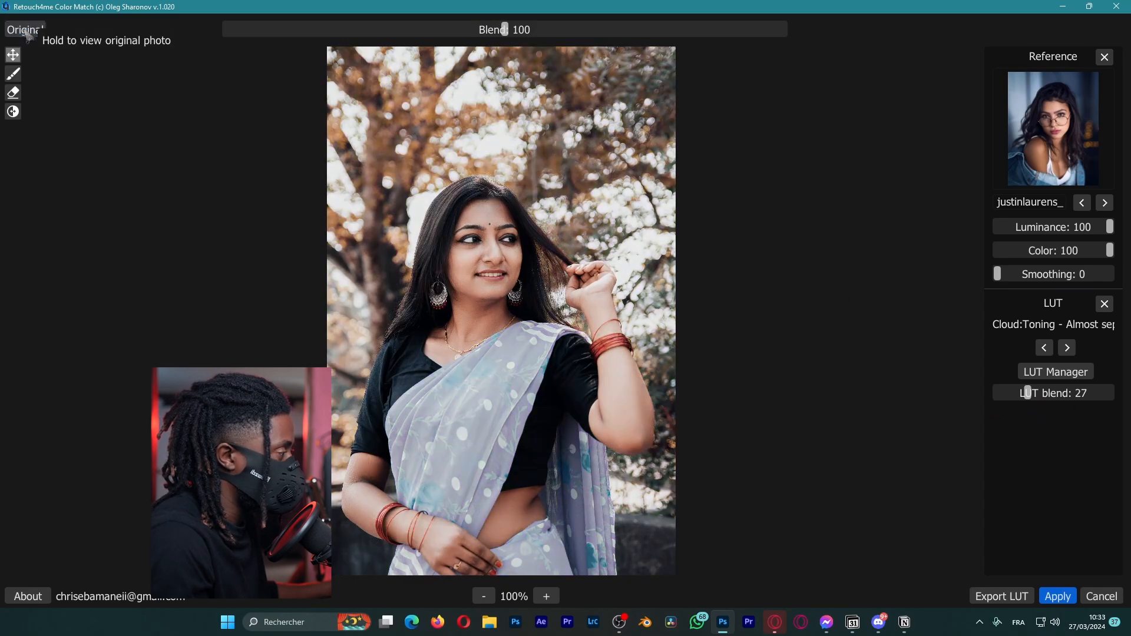
click(26, 33)
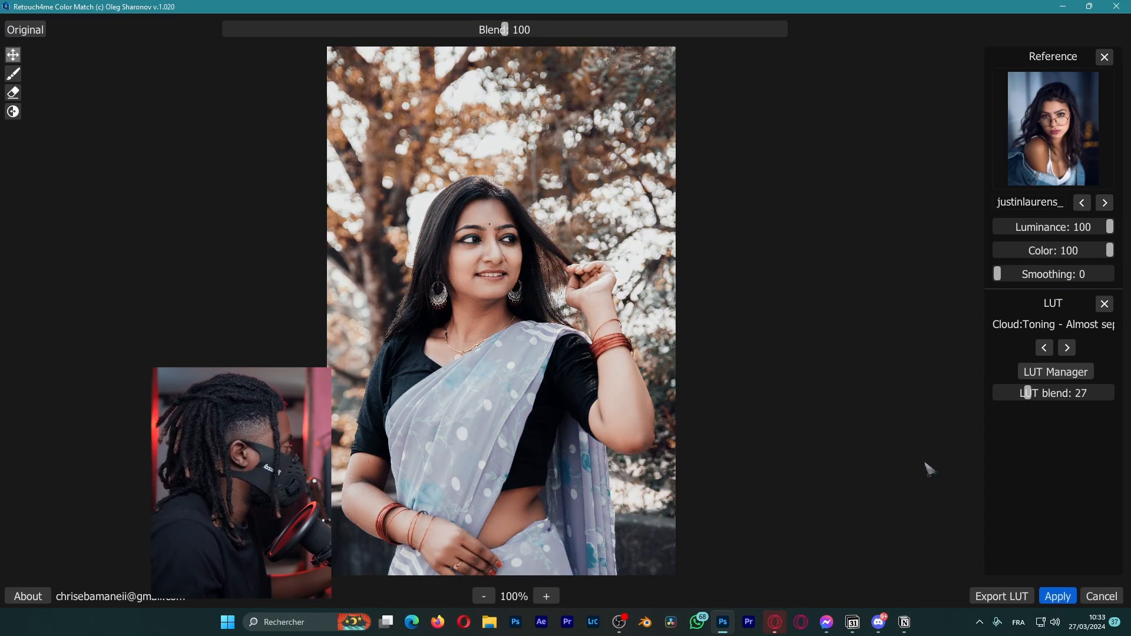
drag(1111, 231, 1068, 263)
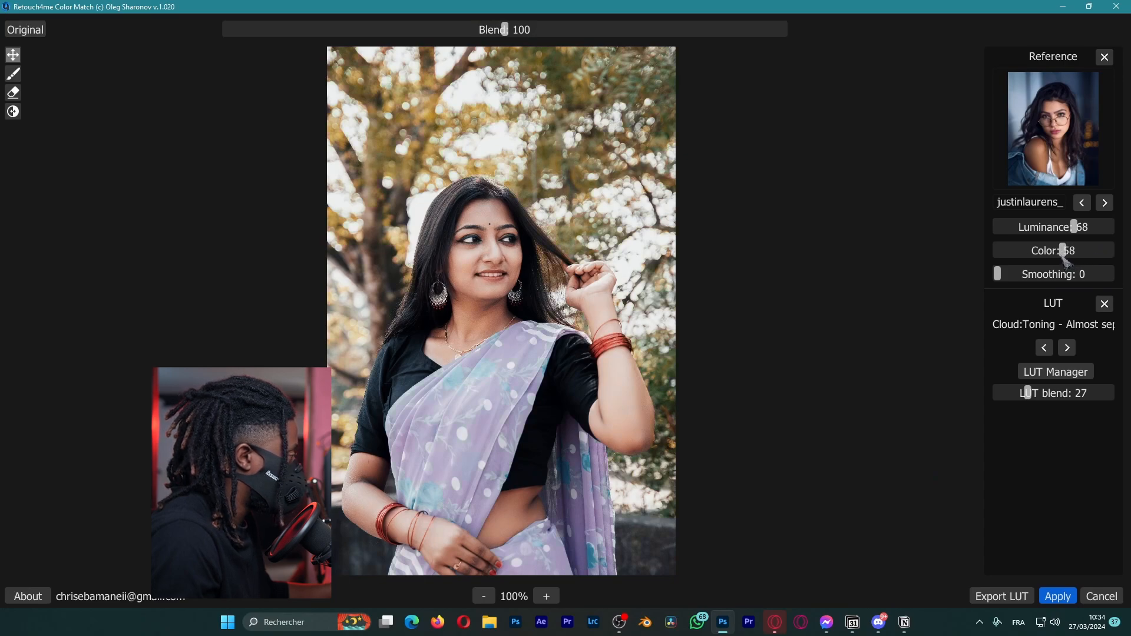
drag(1068, 259, 1061, 269)
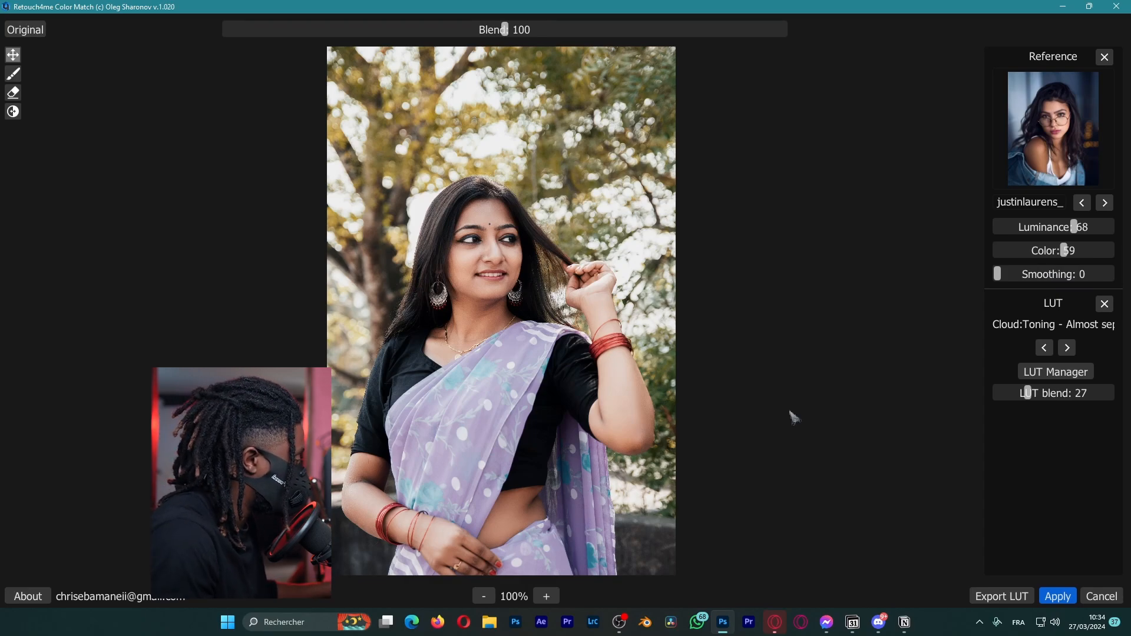
- Export the look as a Cube LUT named with the creator's first name in the Références folder, and apply the filter
click(1000, 594)
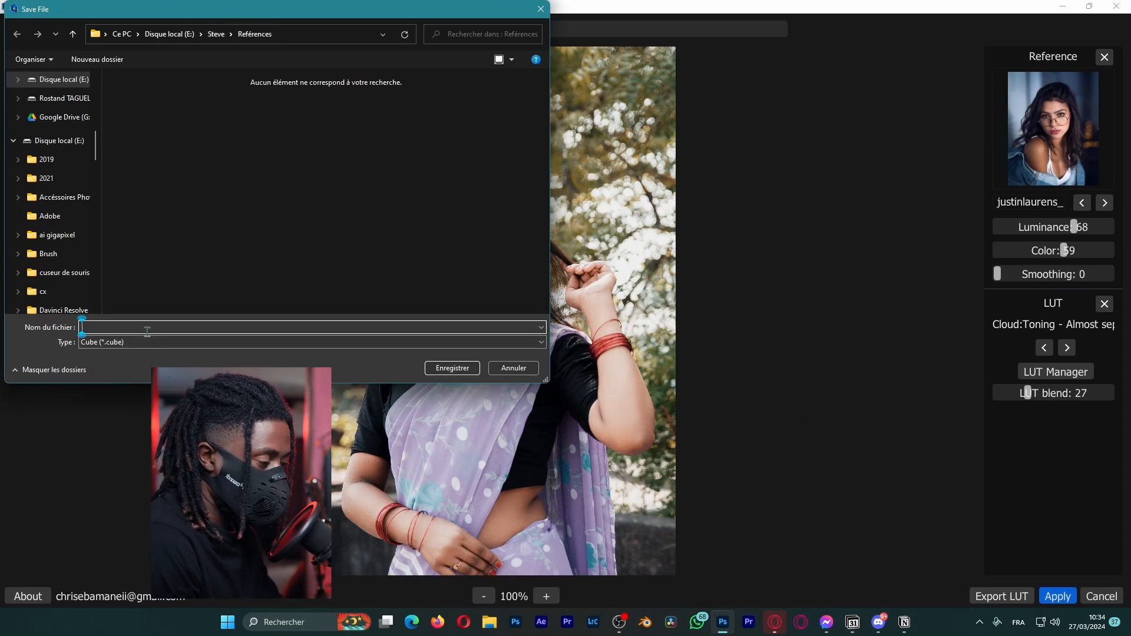
text(s)
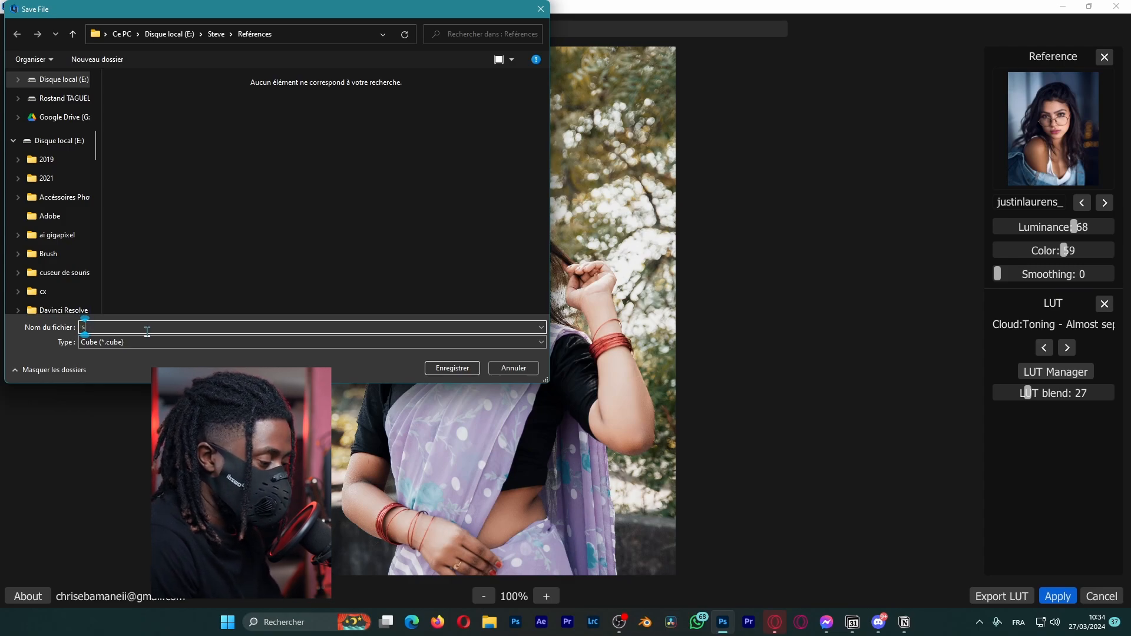
text(tEVE)
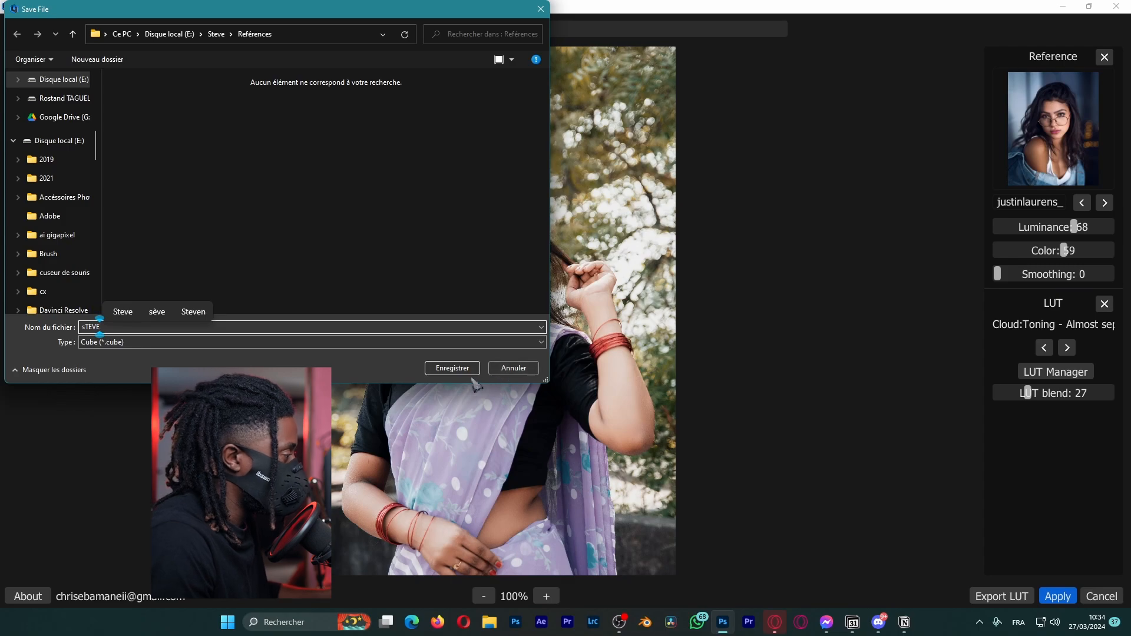
click(455, 369)
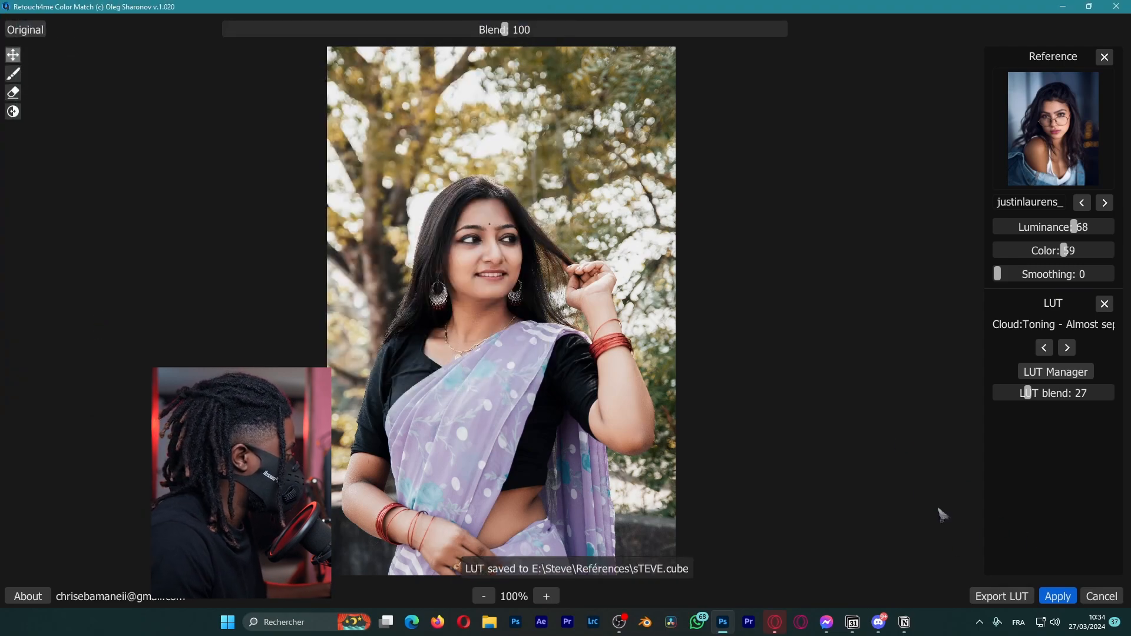
click(1059, 595)
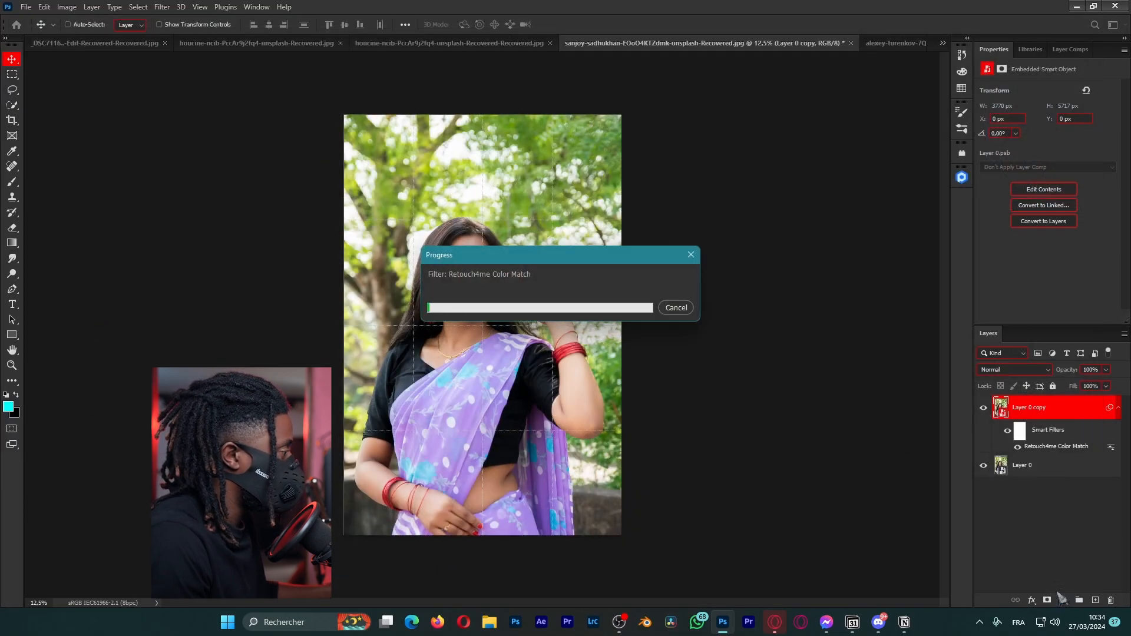
- Hide Layer 0 copy, switch to the Retouche Photo workspace and add a Color Lookup adjustment directly above Layer 0
click(983, 407)
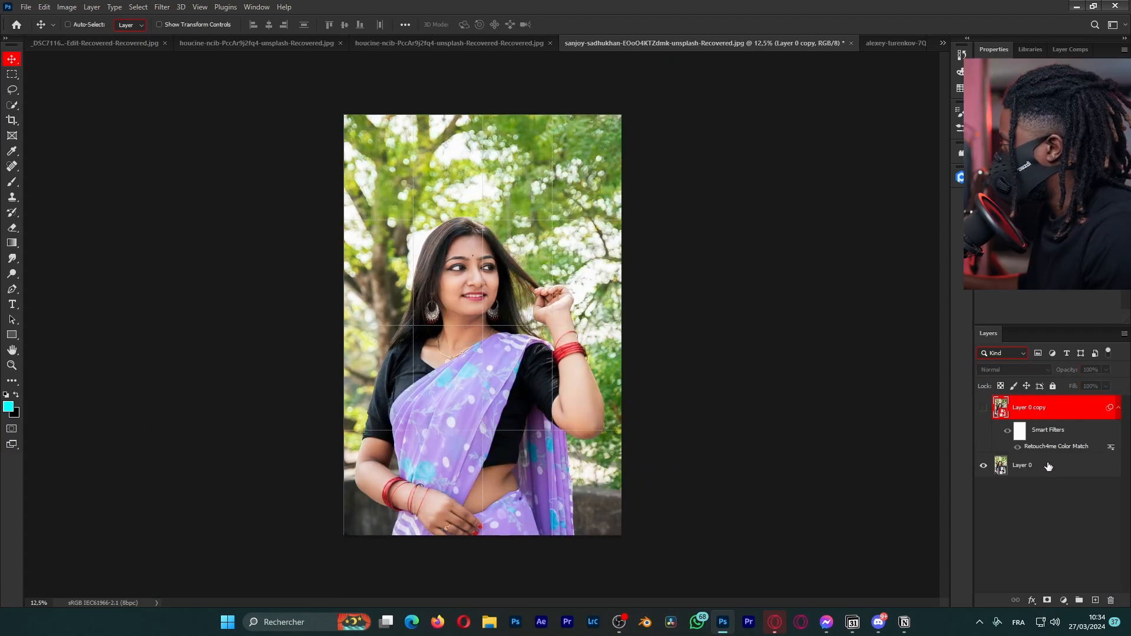
click(1040, 466)
click(1125, 26)
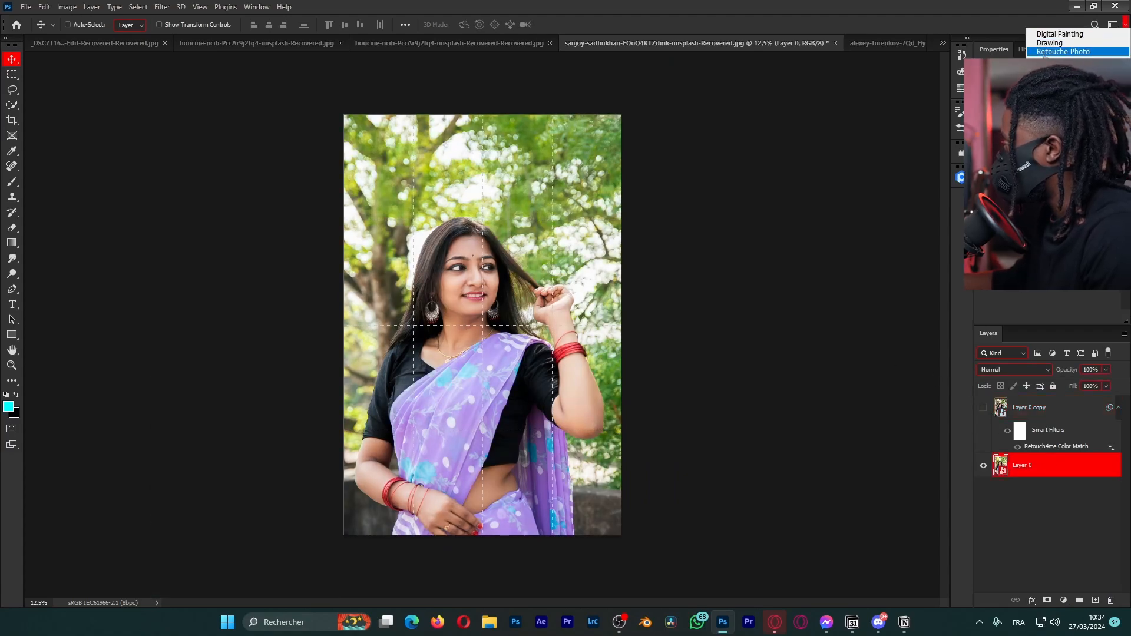
click(1063, 52)
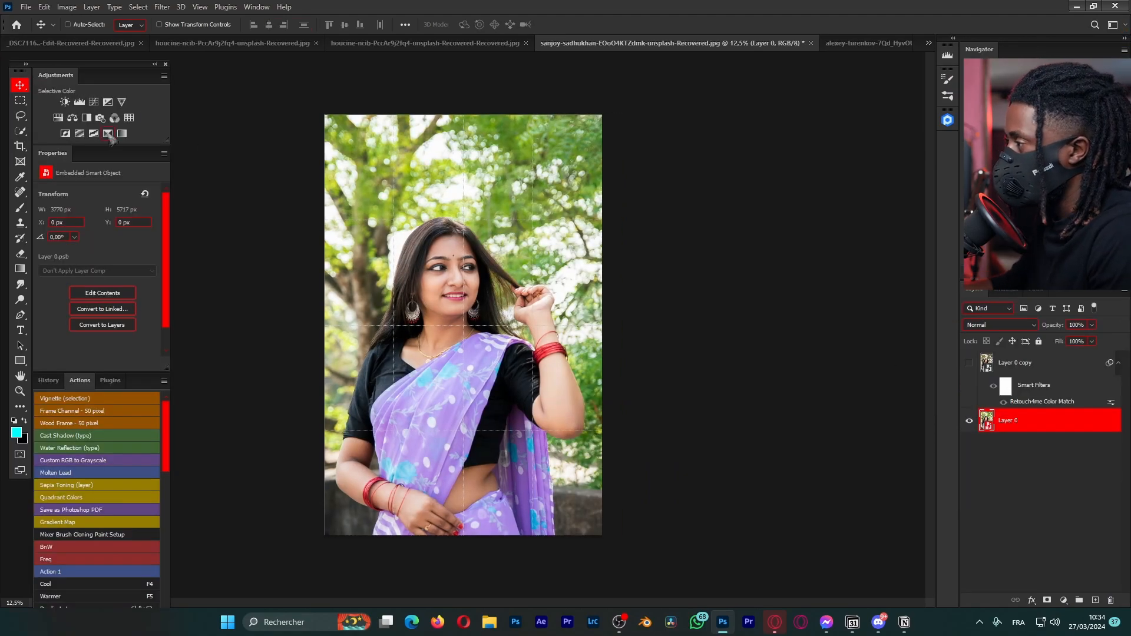
click(132, 120)
- Load the exported .cube file from the Références folder as the Color Lookup adjustment's 3D LUT
click(143, 193)
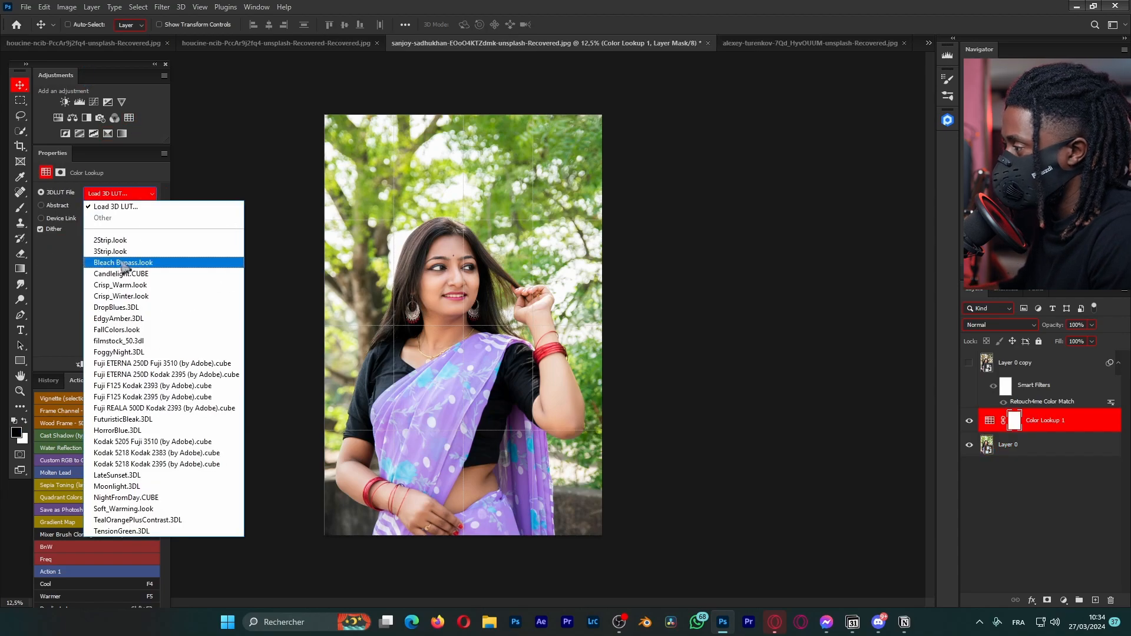
click(131, 207)
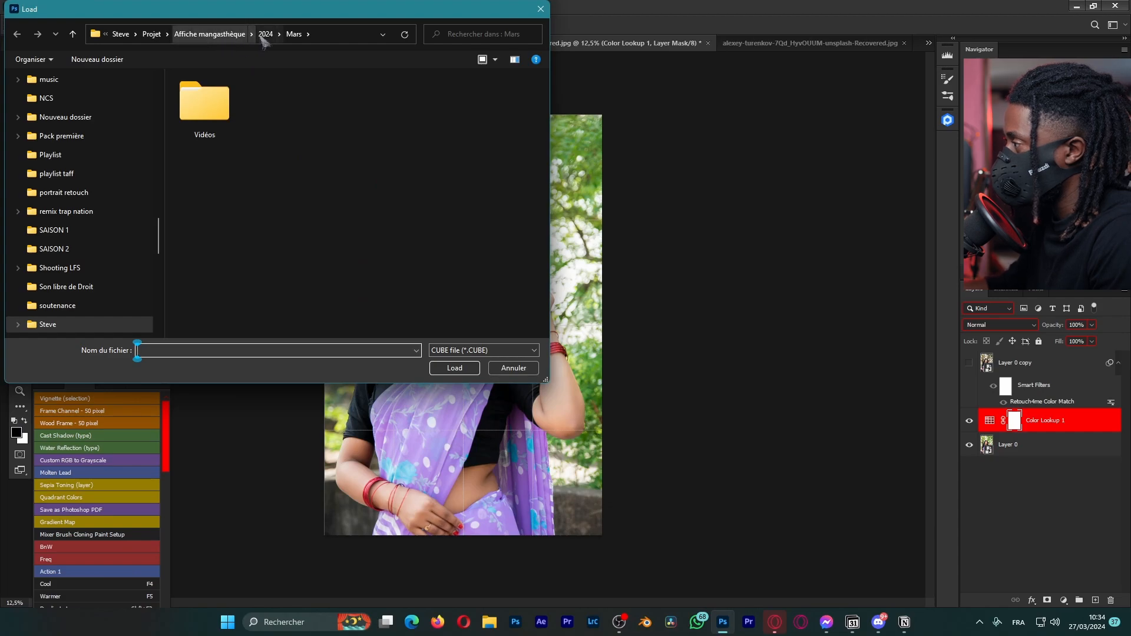
drag(159, 228, 167, 135)
click(65, 229)
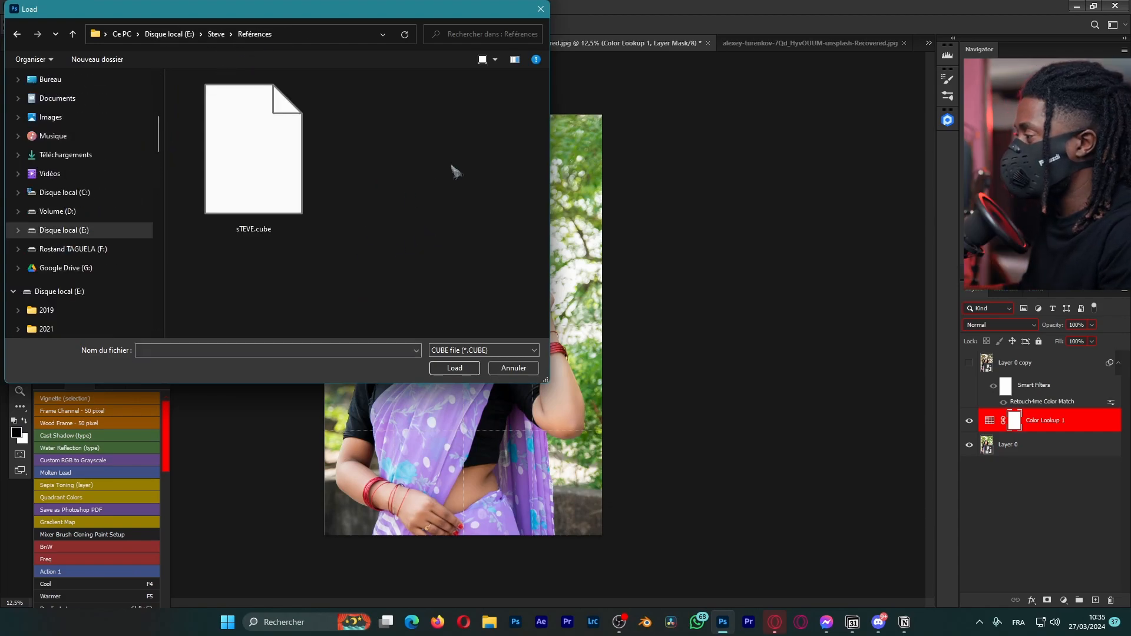
click(254, 182)
click(454, 368)
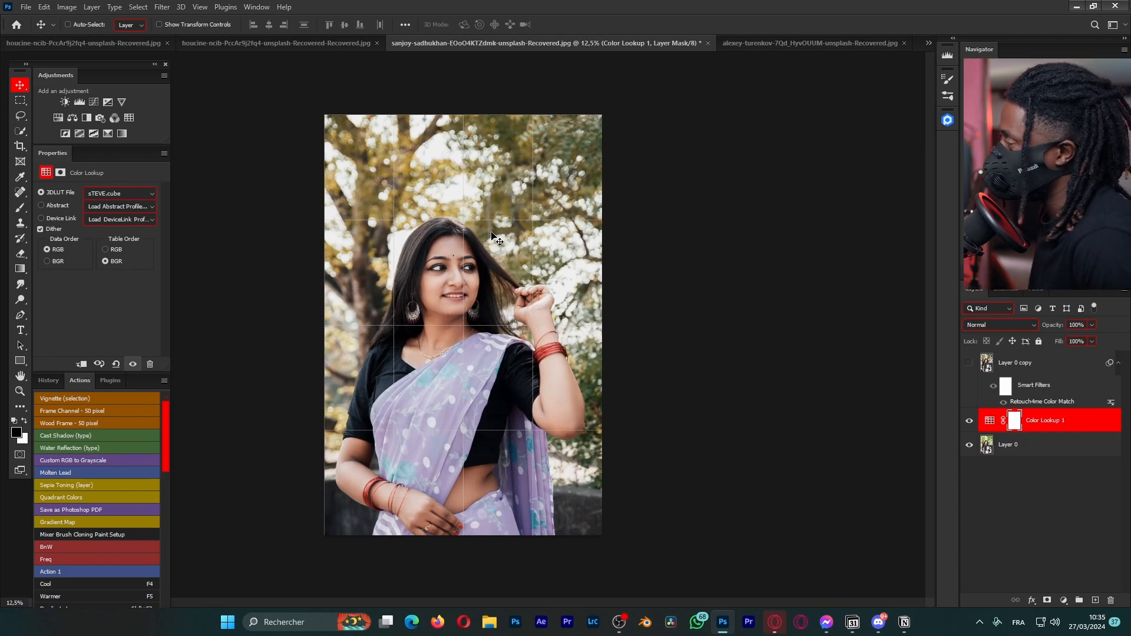
- Switch to the bathroom portrait document, duplicate its Layer 0 and convert the copy to a smart object
click(783, 44)
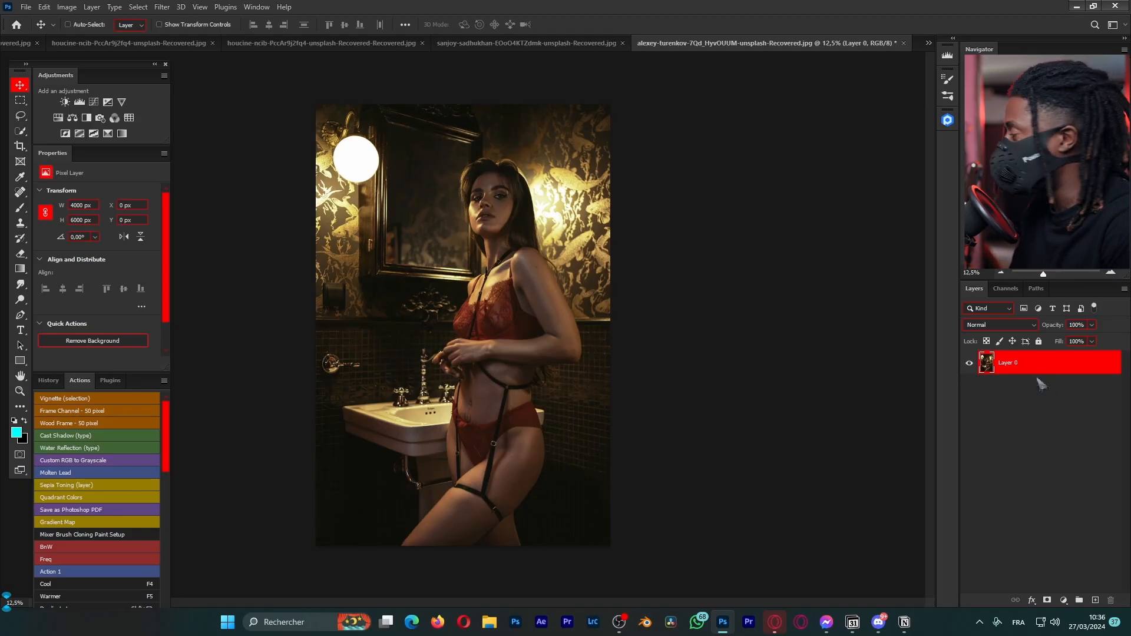
key(ctrl+j)
right_click(1051, 362)
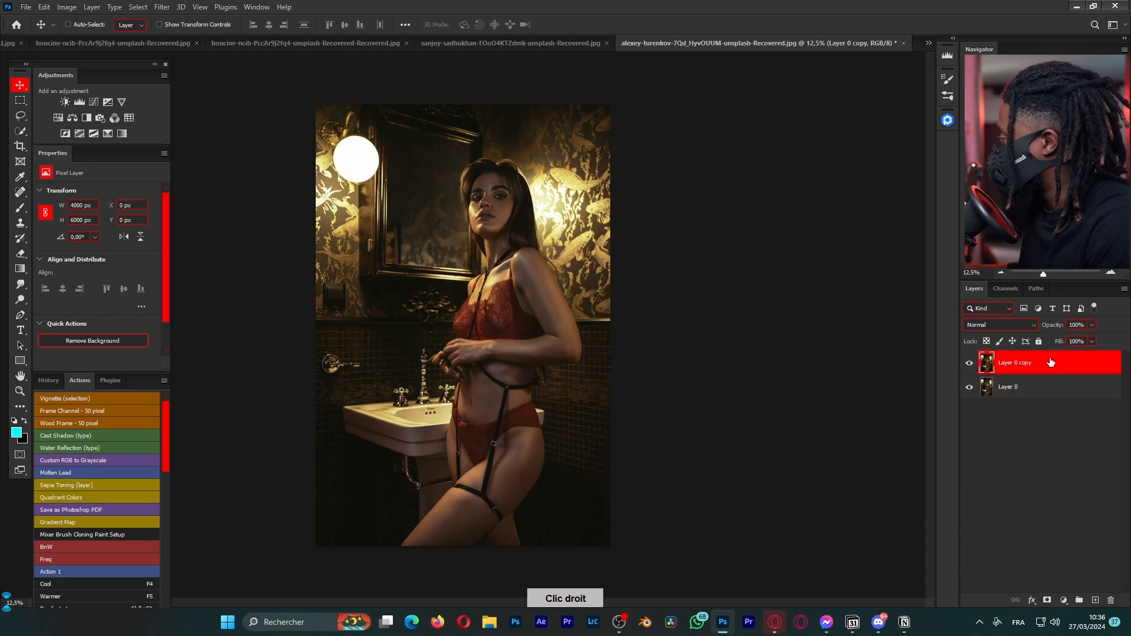
click(914, 272)
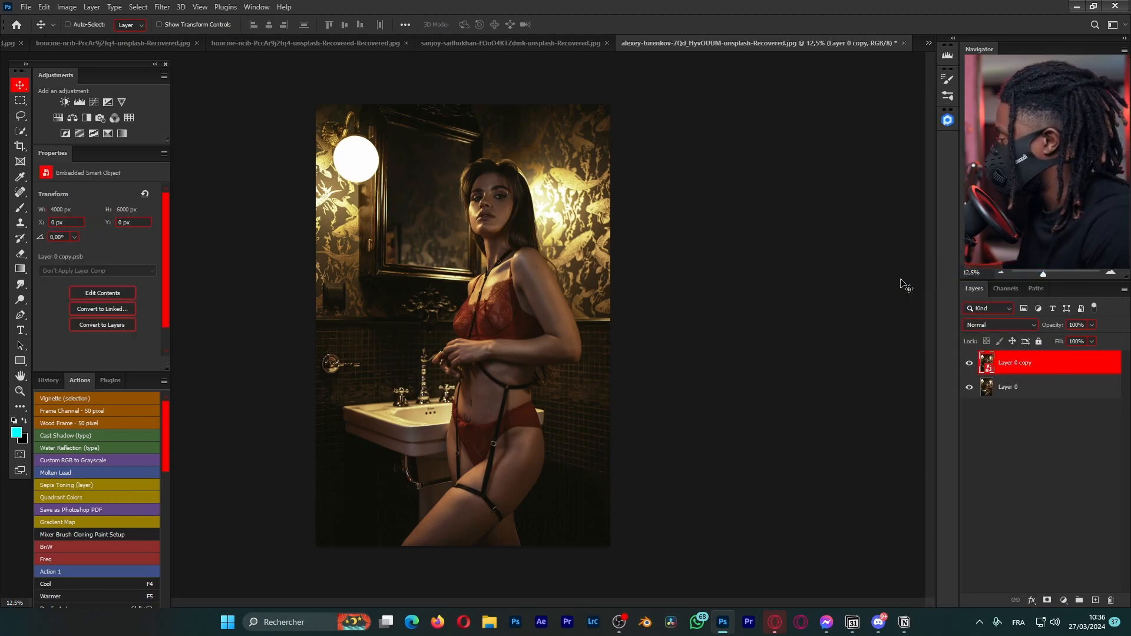
- Open the Retouch4me Color Match filter on the bathroom portrait's Layer 0 copy
click(162, 7)
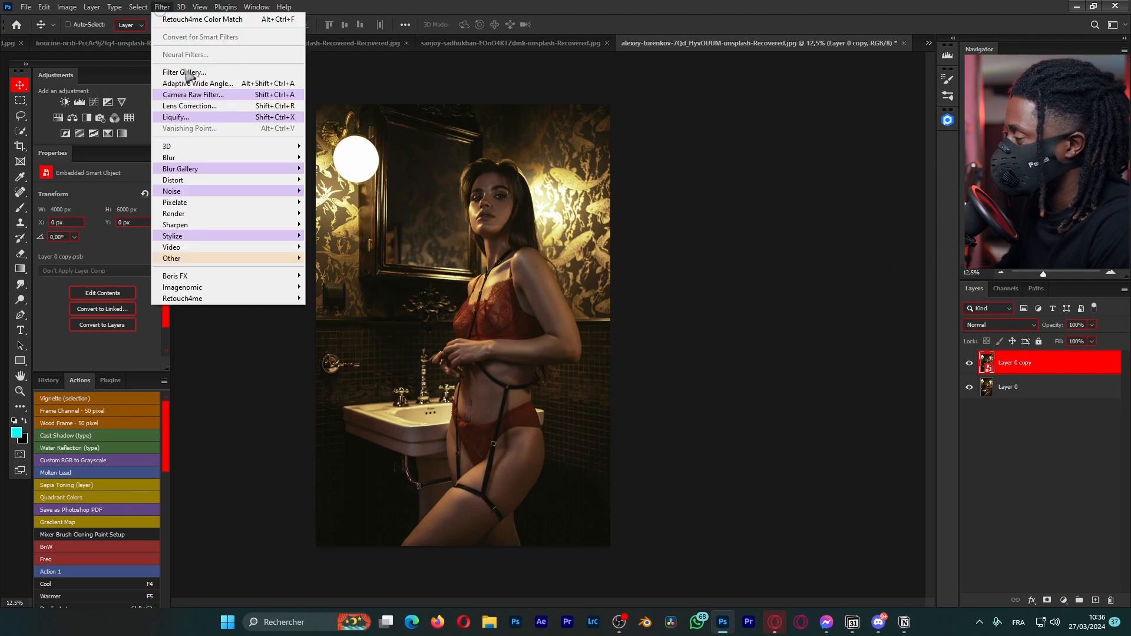
mouse_move(252, 296)
click(345, 307)
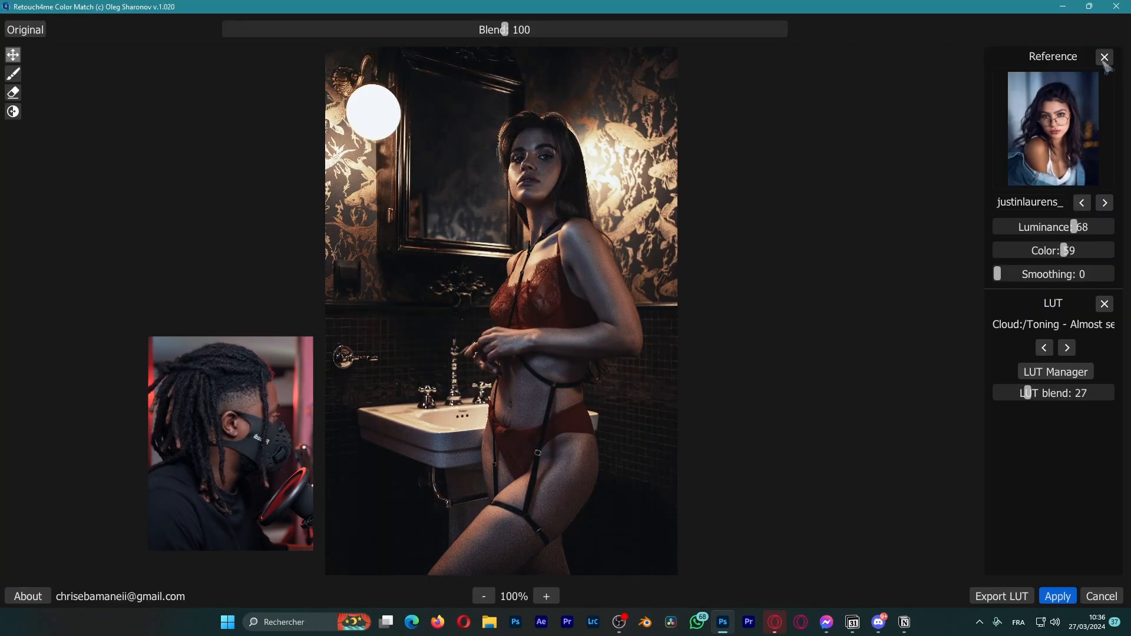
- Replace the current reference image with Ninja-Kamui-Episode-4.jpg from the Références folder
click(1104, 57)
click(1042, 136)
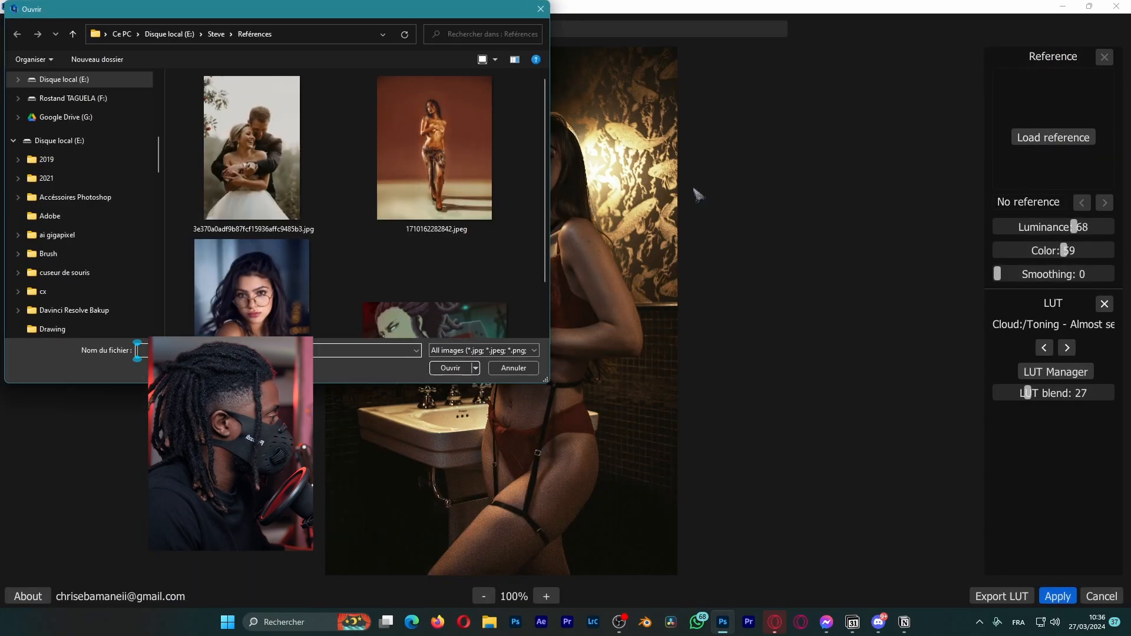
scroll(547, 293, down, 2)
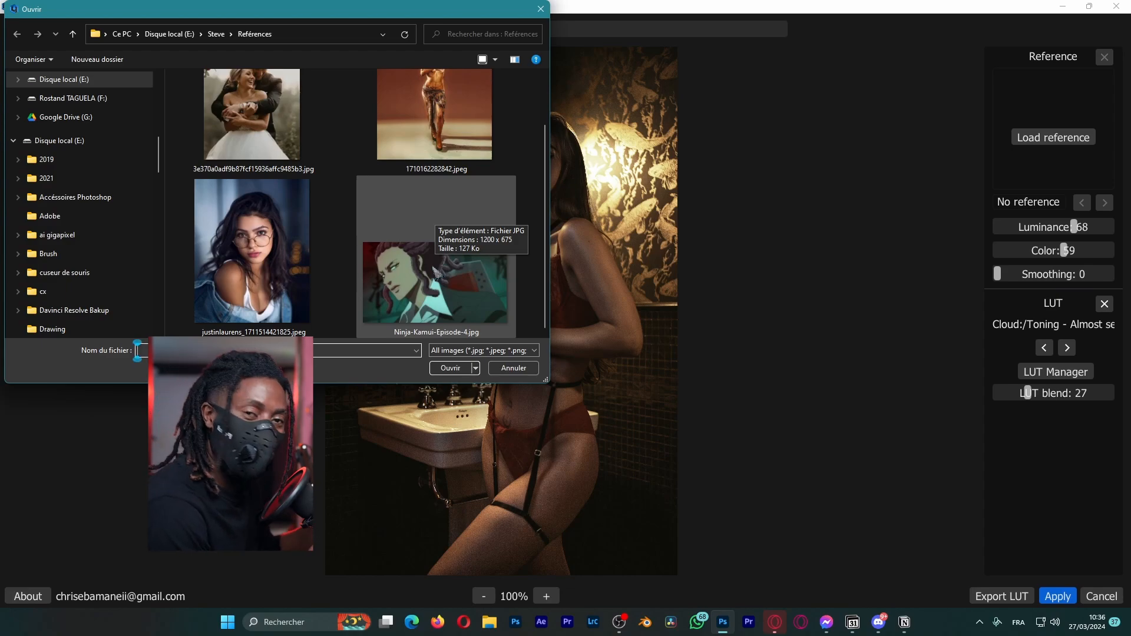
click(436, 271)
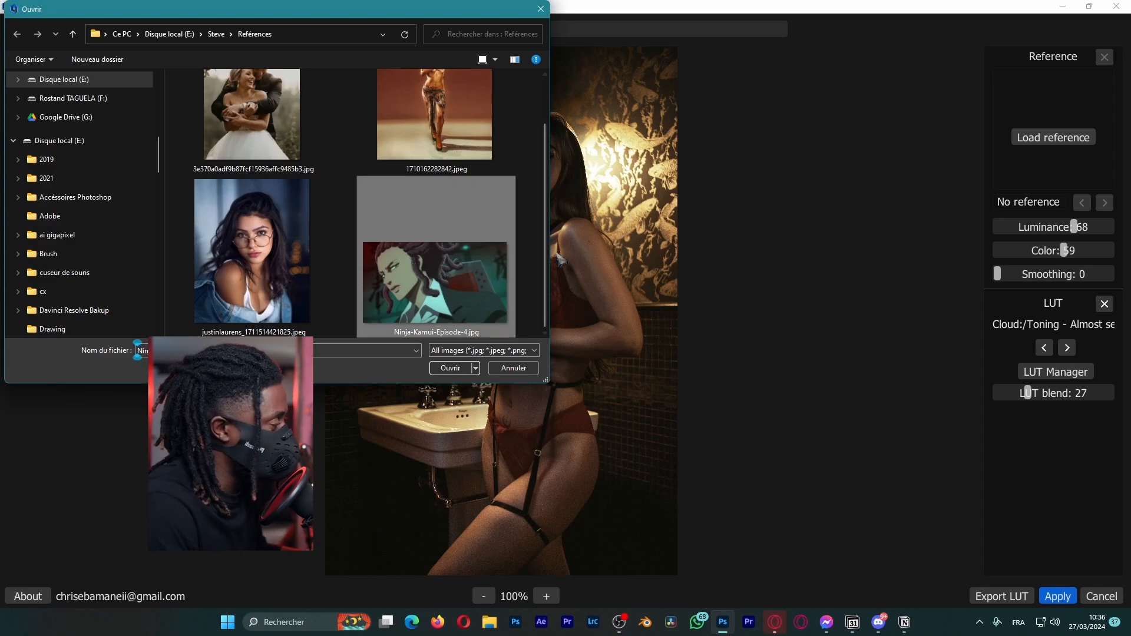
click(451, 368)
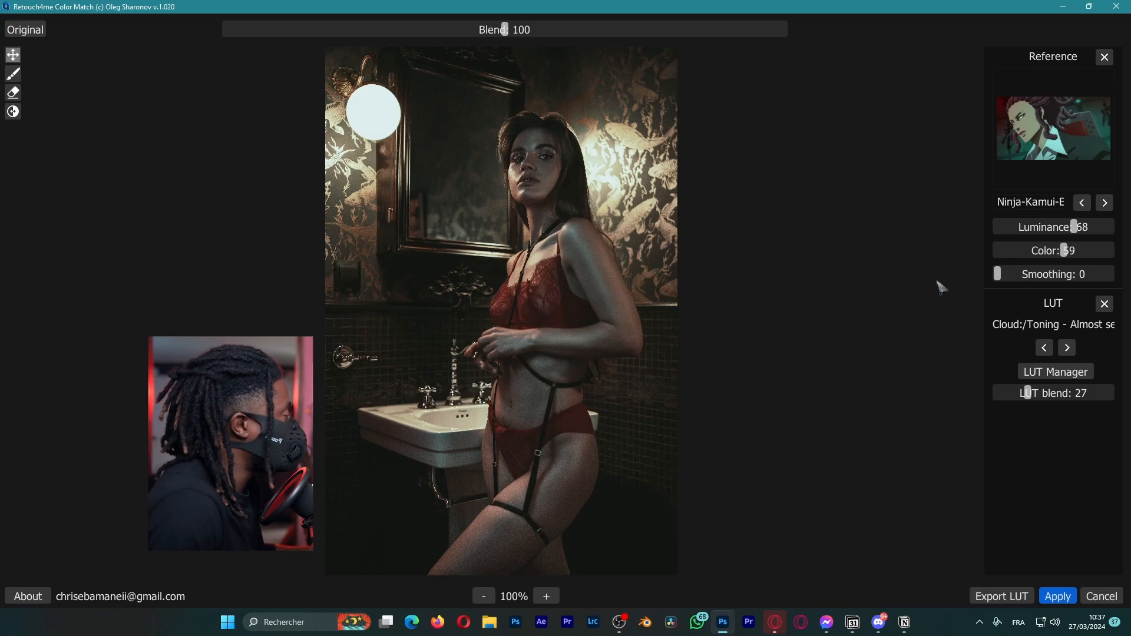
- Set Smoothing to 58, Luminance to 94, Color to 58 and Blend to about 108, and apply the color match
drag(999, 274, 1070, 291)
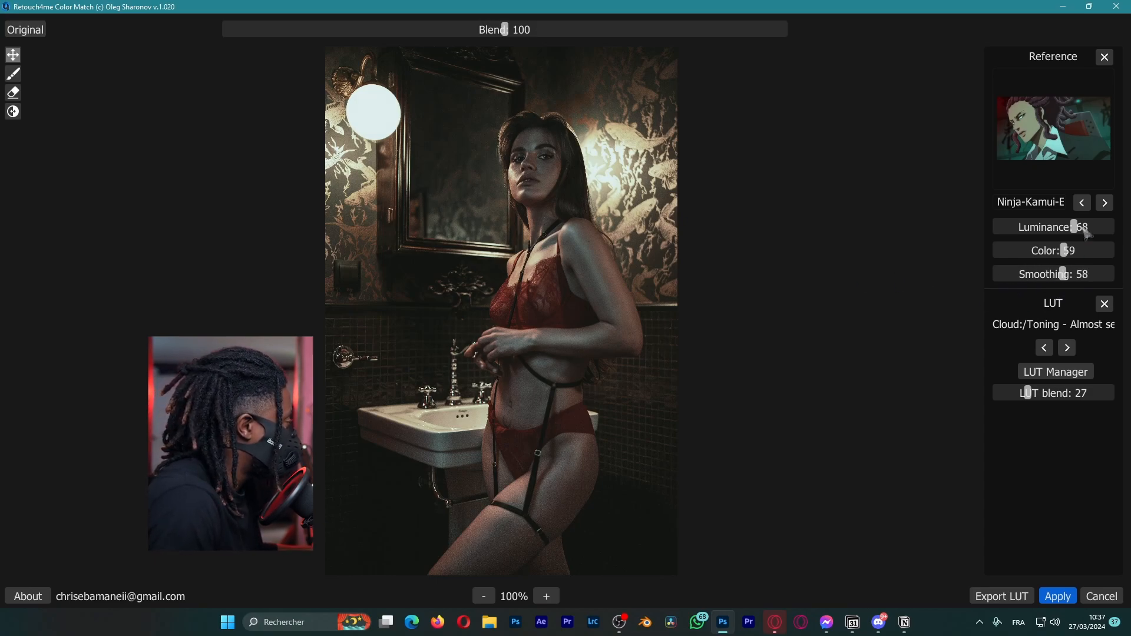
drag(1083, 231, 1088, 261)
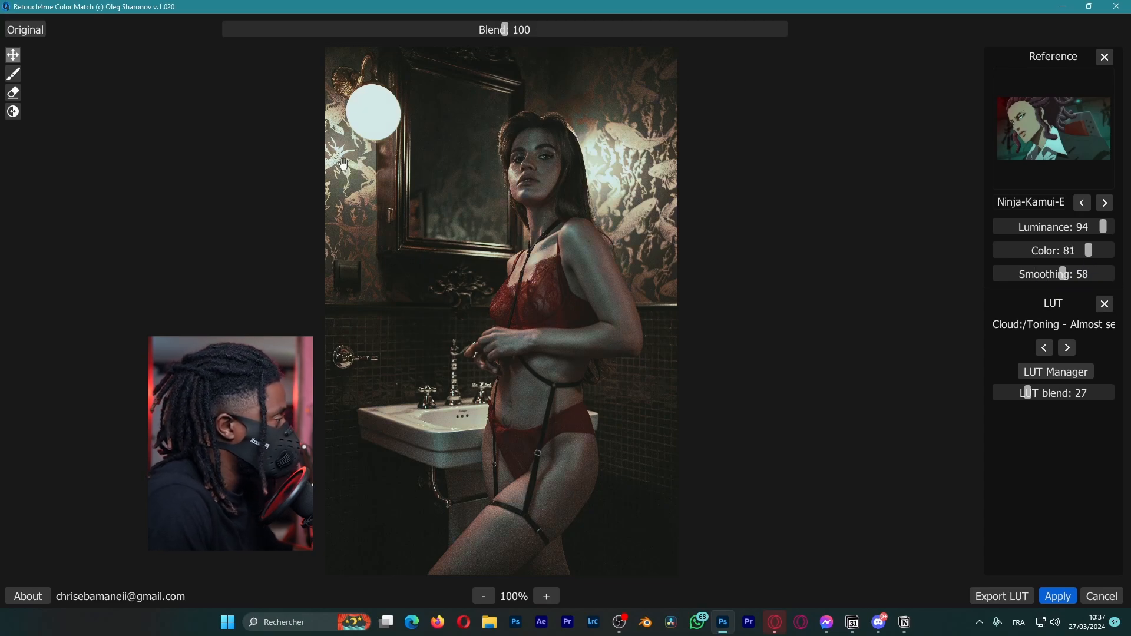
drag(506, 29, 527, 40)
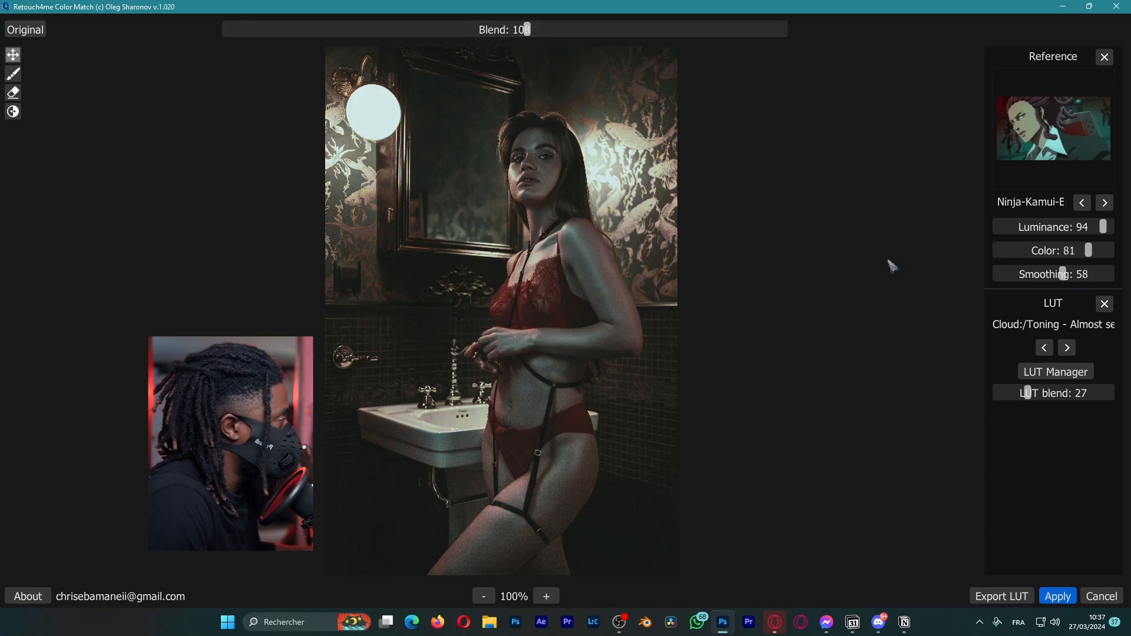
drag(1088, 254, 1064, 268)
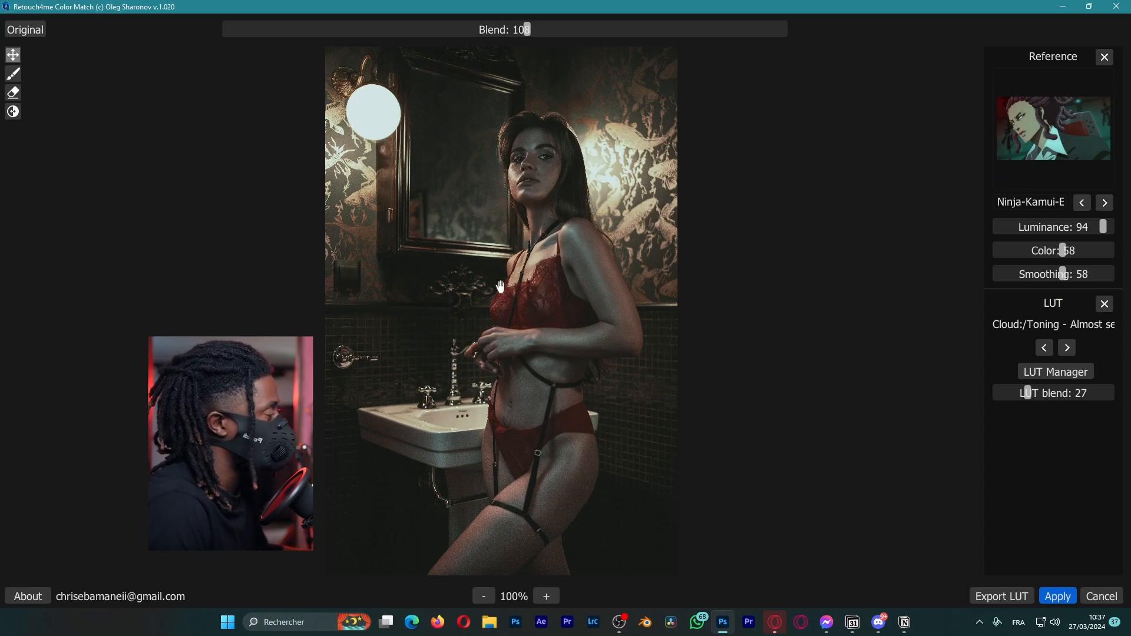
key(Return)
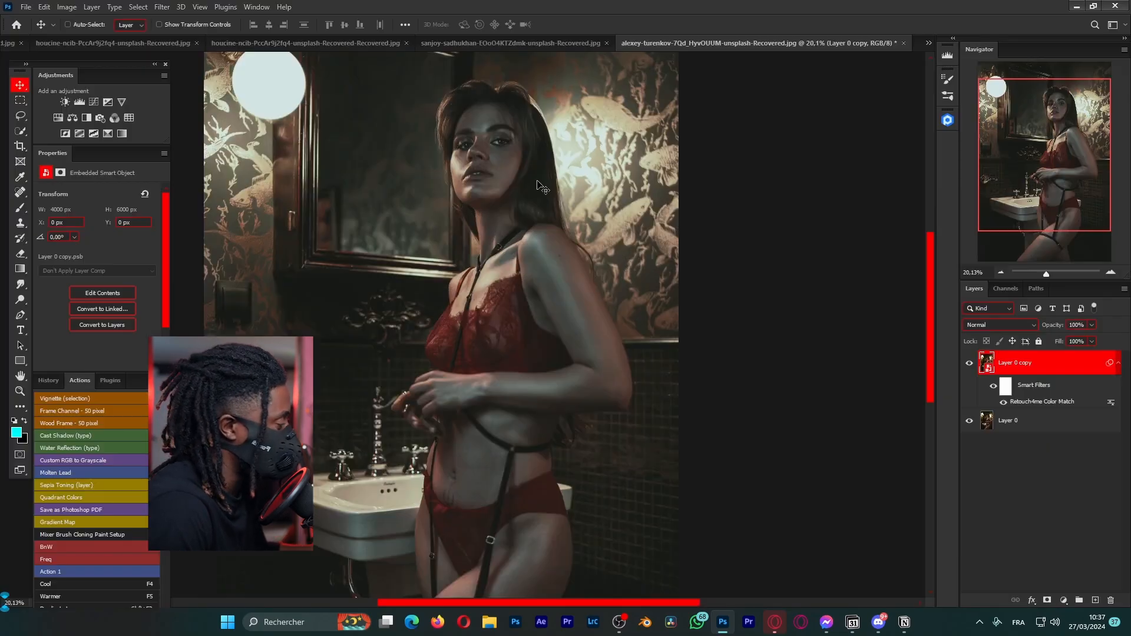
- Toggle the visibility of Layer 0 copy to compare the bathroom portrait before and after the color match
click(970, 365)
click(969, 366)
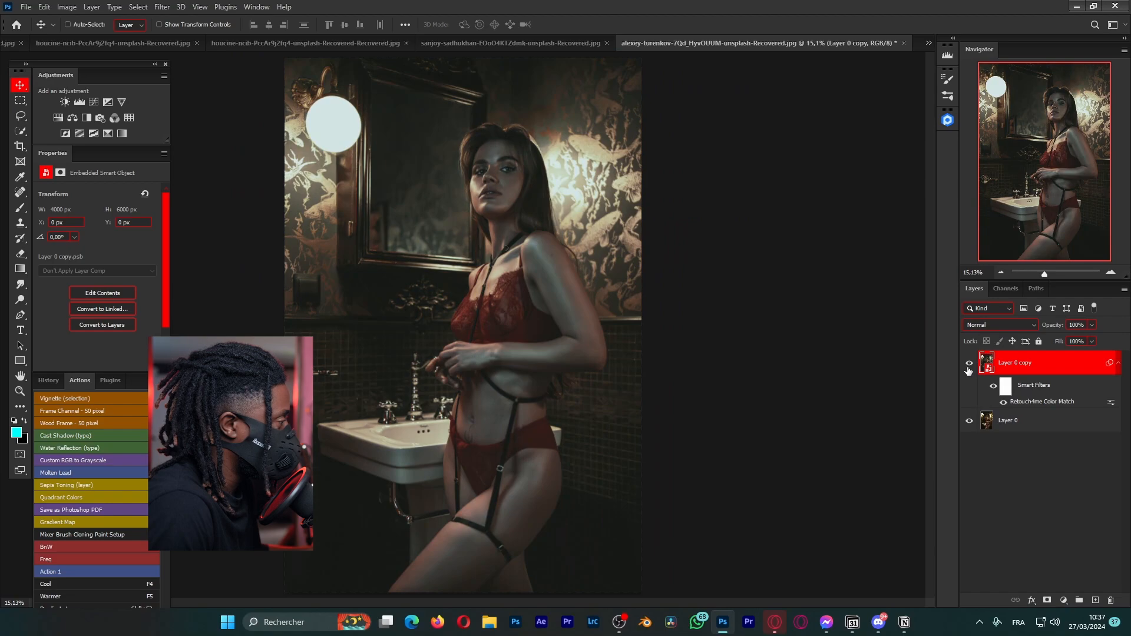
click(969, 367)
click(969, 367)
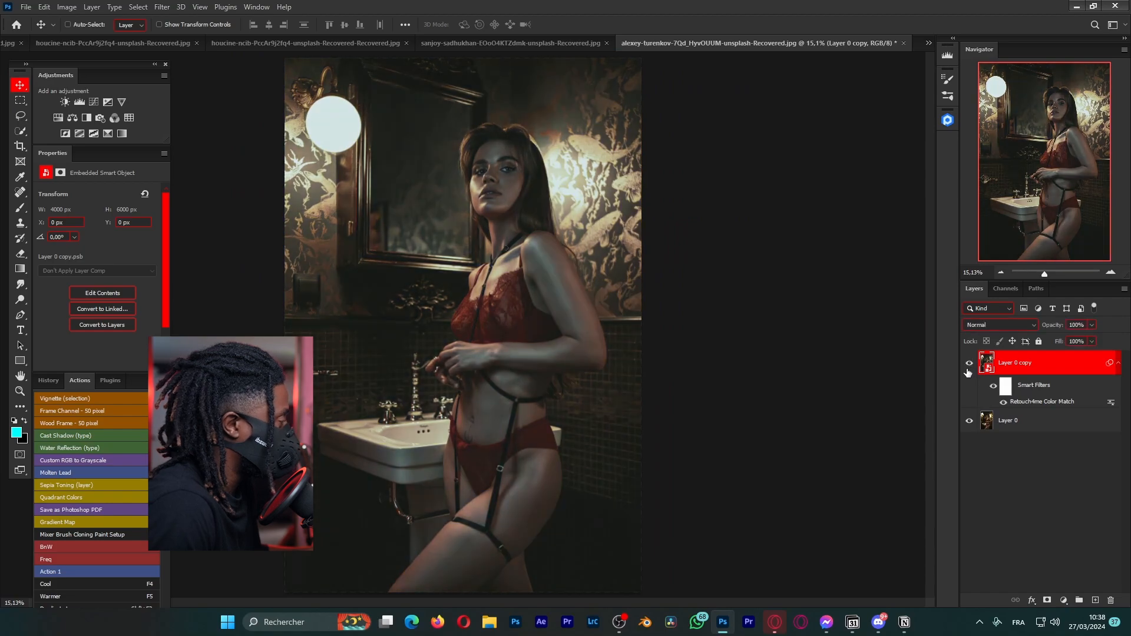
- Reopen the smart filter's Color Match settings, export the LUT as sEXY in the Références folder, and close the filter without reapplying it
double_click(1037, 402)
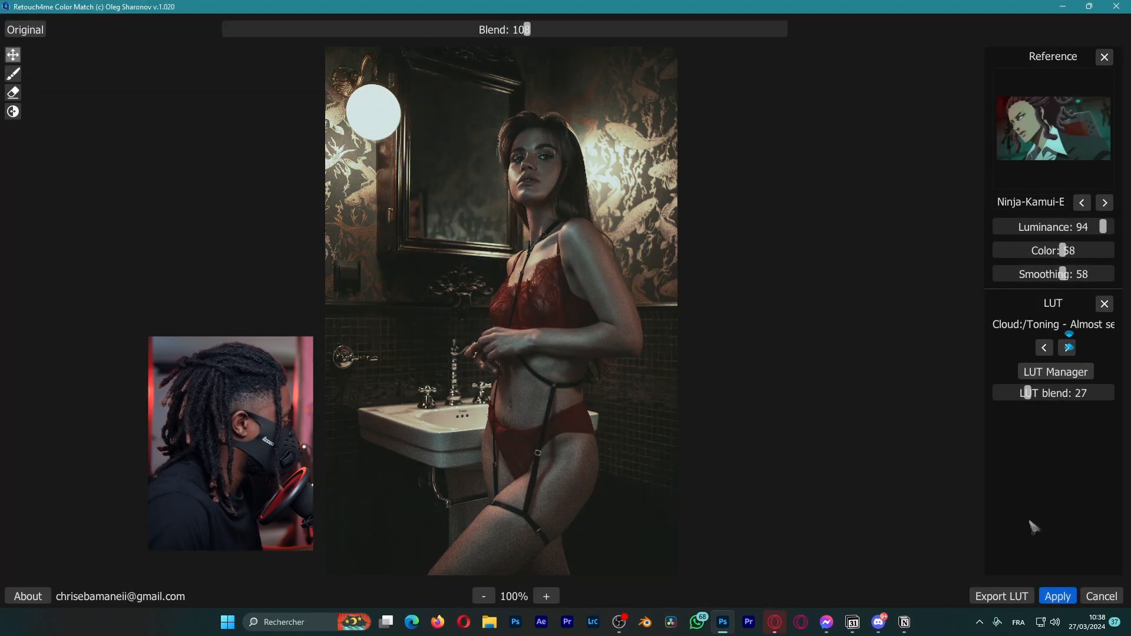
click(1012, 598)
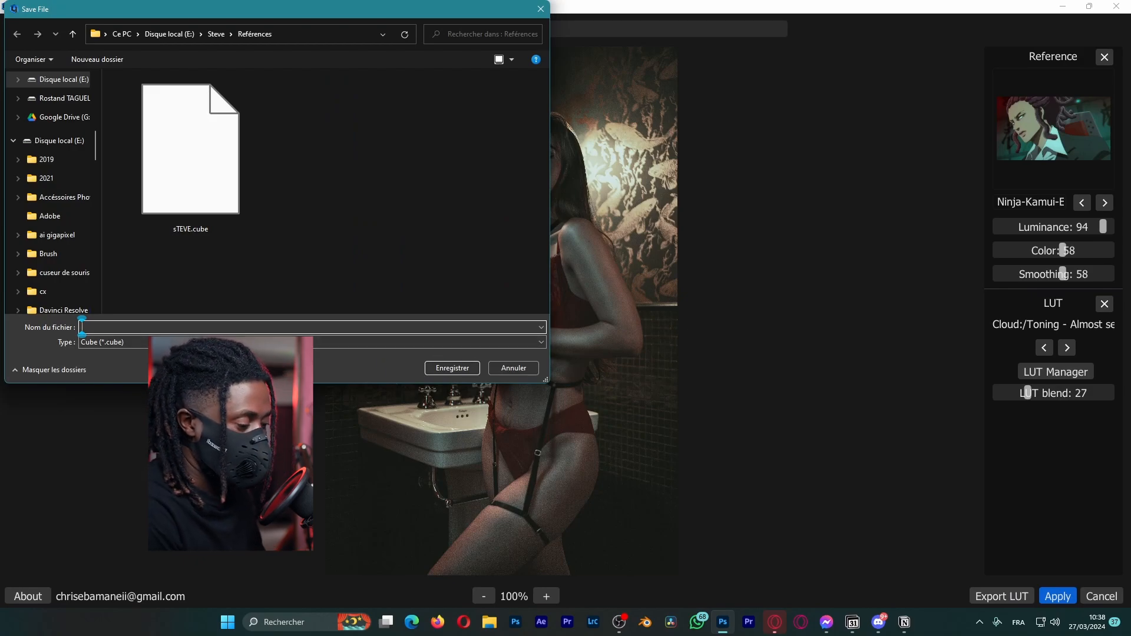
text(sEXYB)
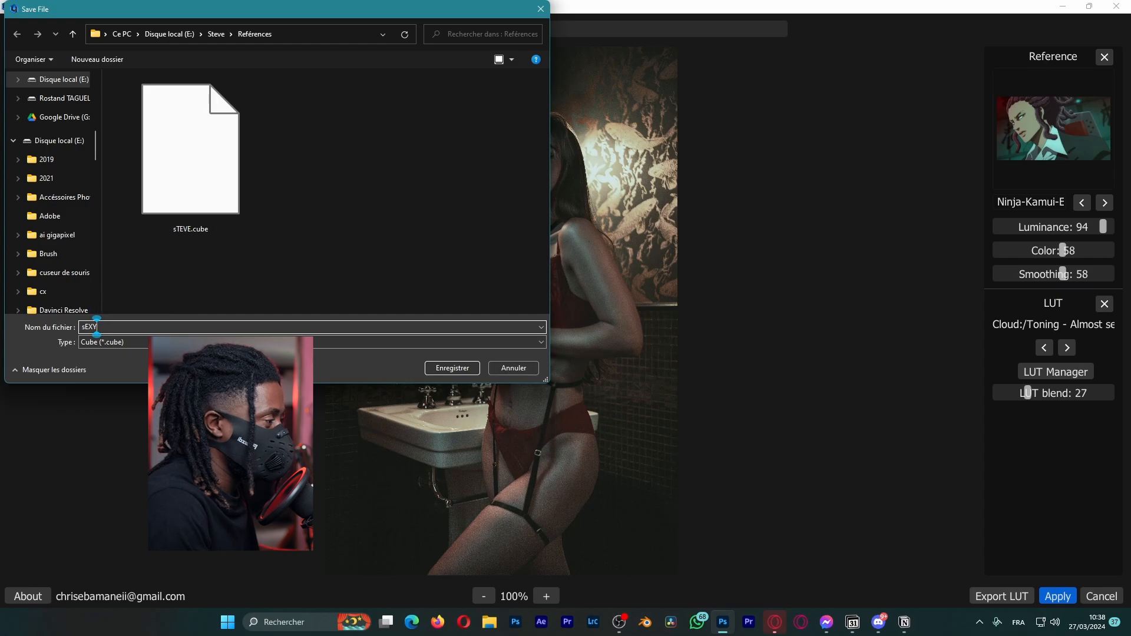
click(451, 368)
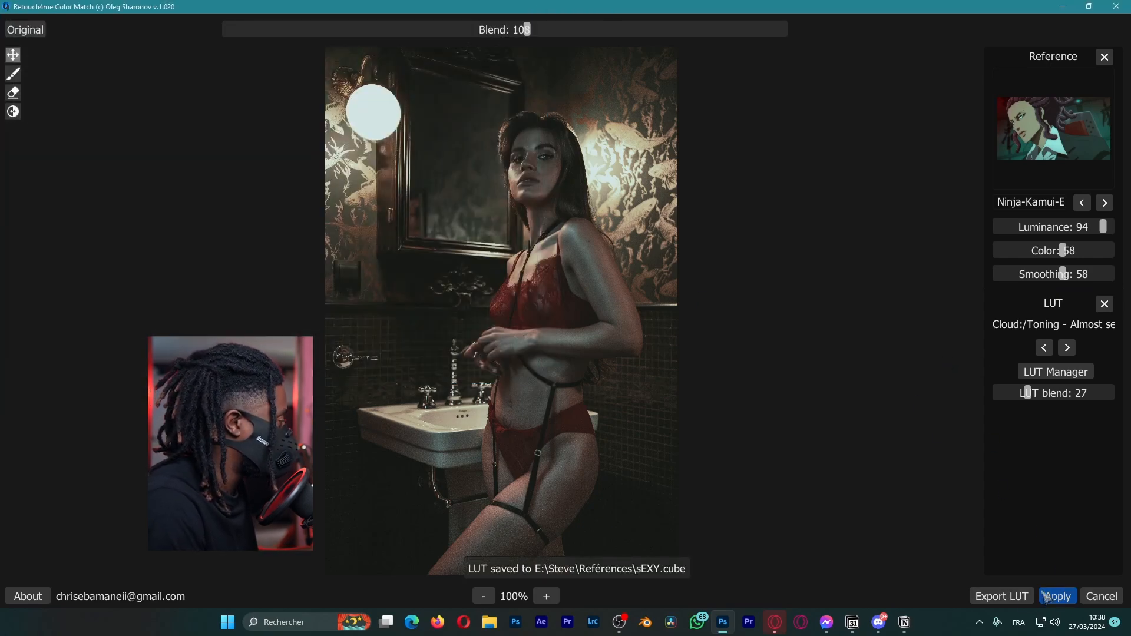
click(1101, 596)
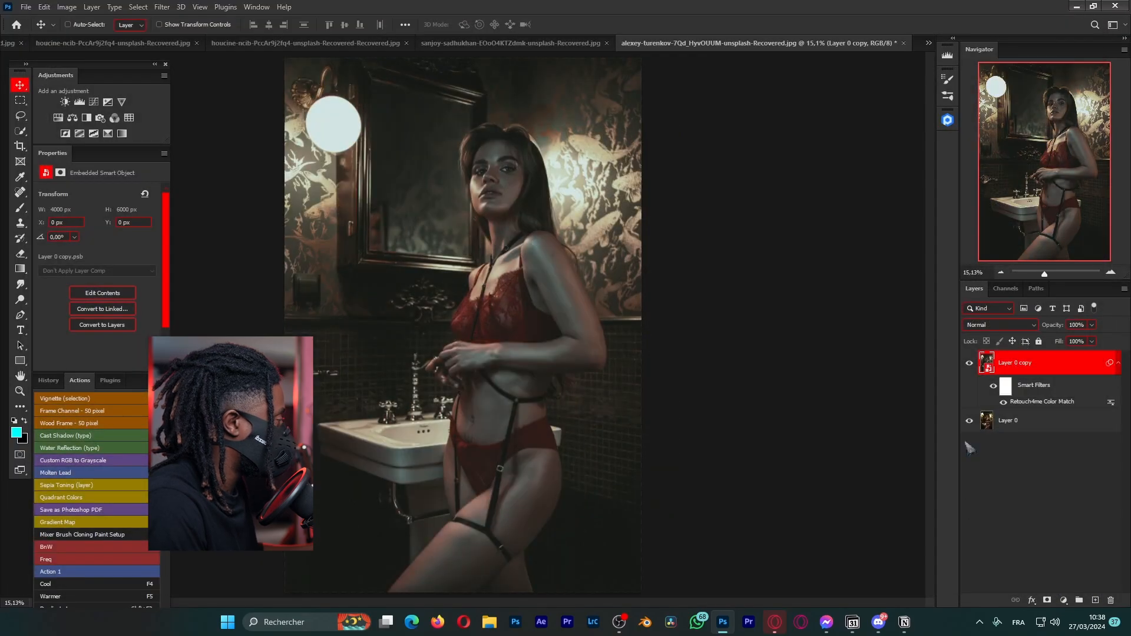
- Hide Layer 0 copy and add a Color Lookup adjustment directly above the bathroom portrait's Layer 0
click(969, 363)
click(1025, 425)
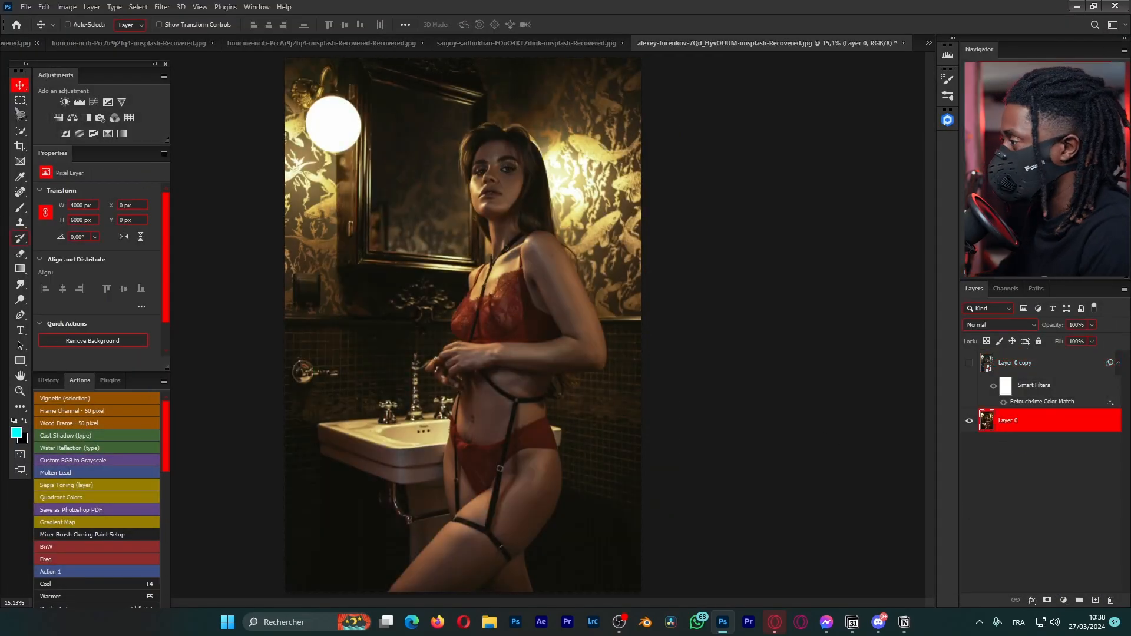
click(129, 118)
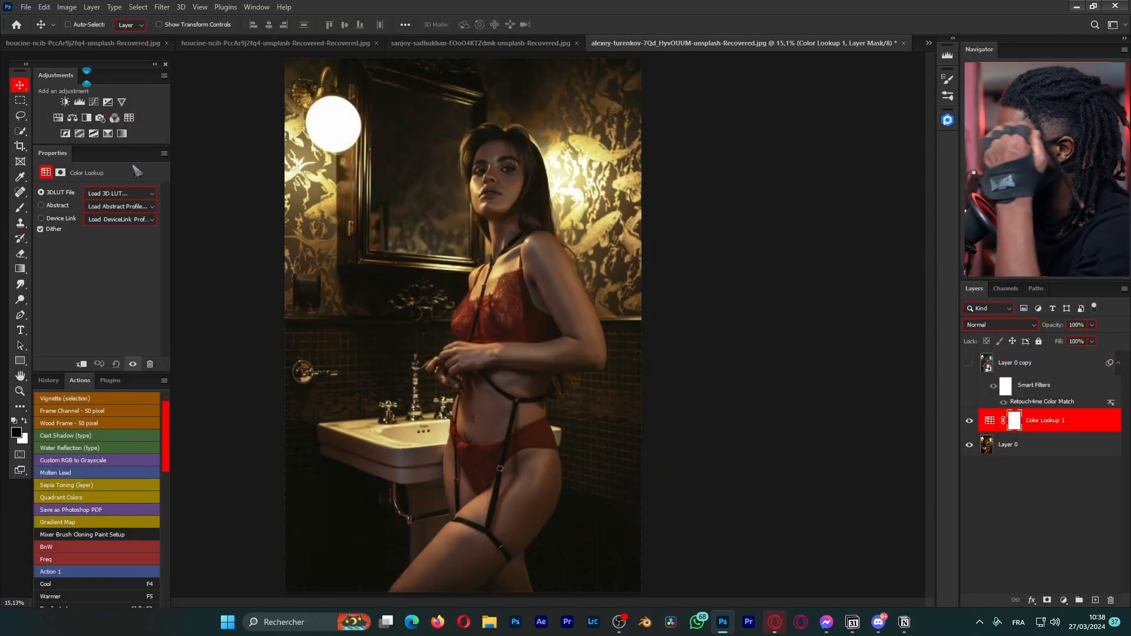
- Load sEXY.cube from the Références folder as the Color Lookup adjustment's 3D LUT
click(138, 194)
click(133, 206)
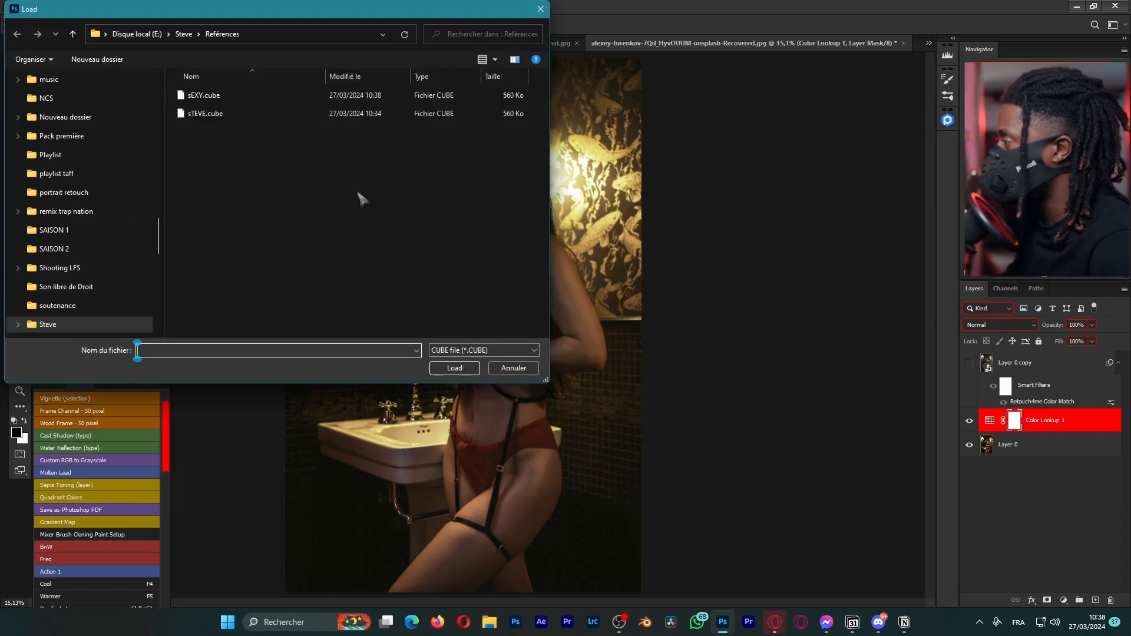
click(215, 102)
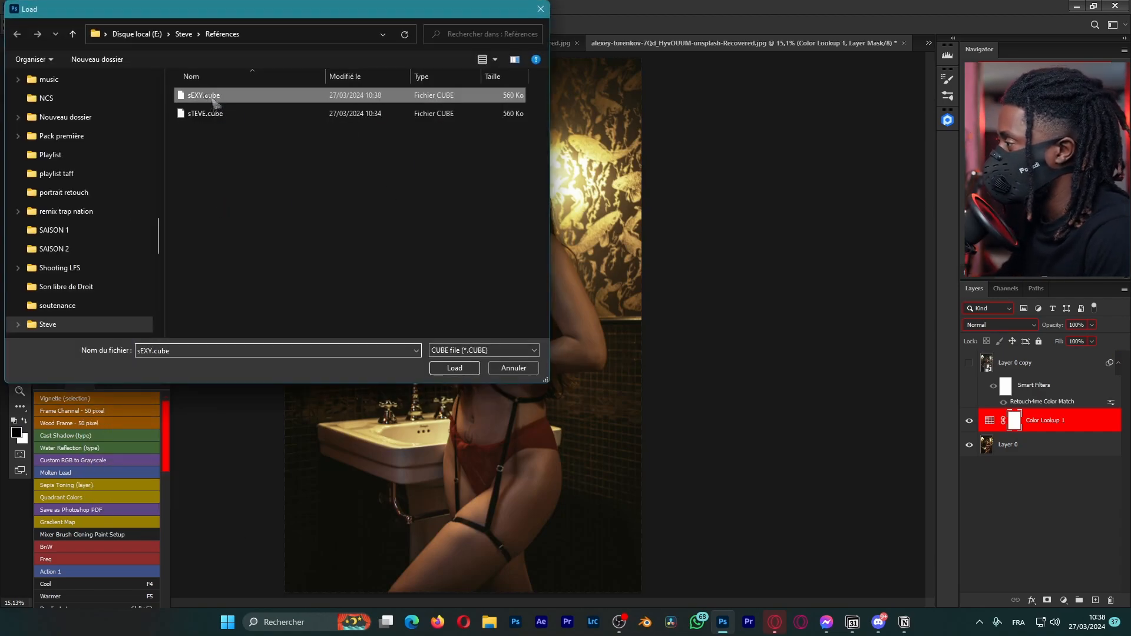
click(454, 367)
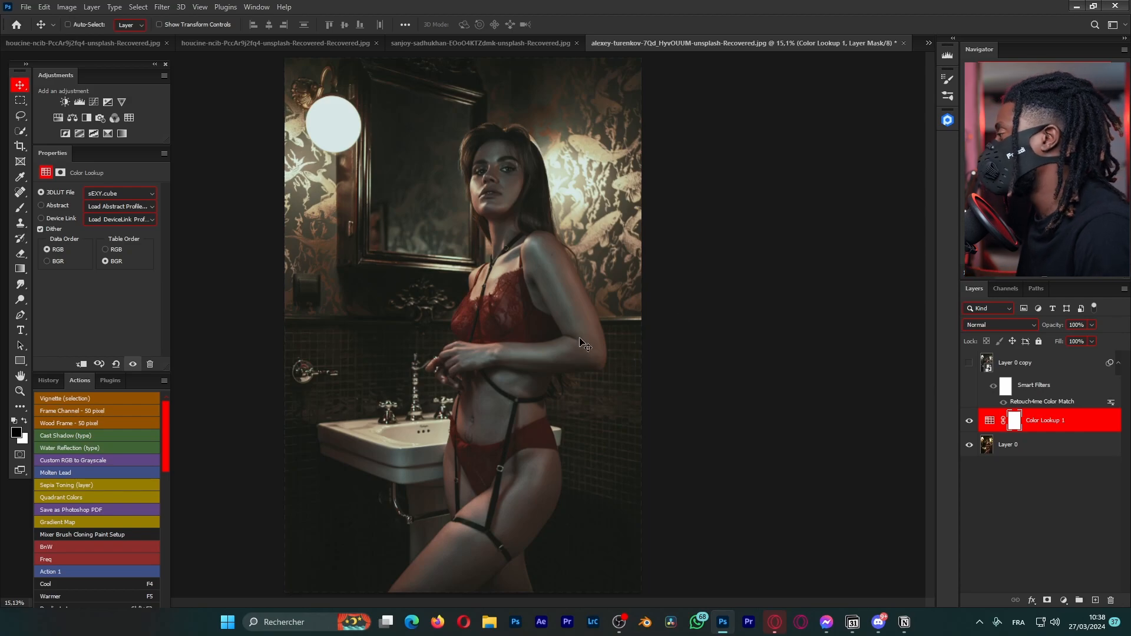